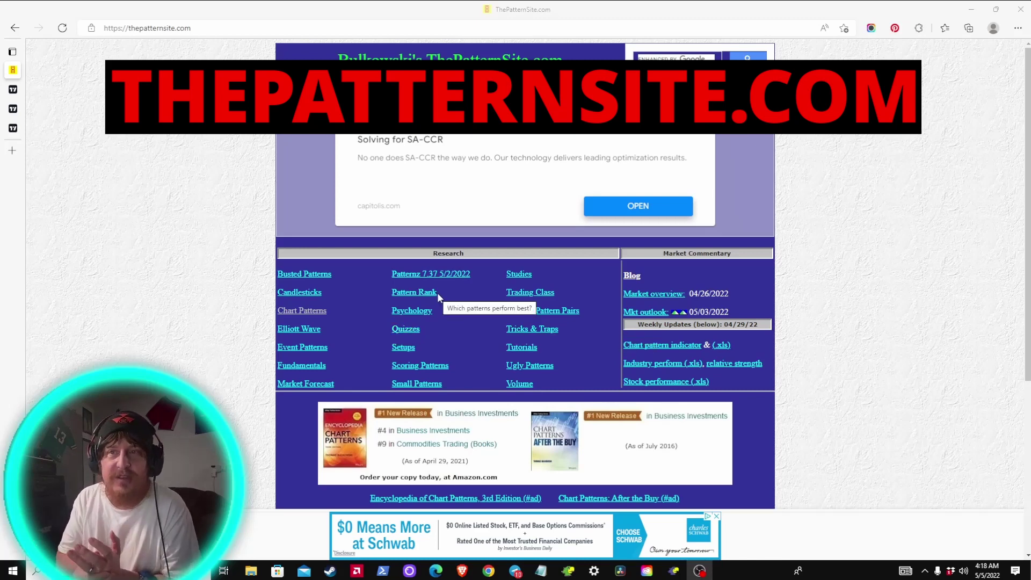
- Open the site's chart pattern index and, from its M-O section, the "Mirrors, price" article
left_click(307, 310)
scroll(464, 340, "down", 2)
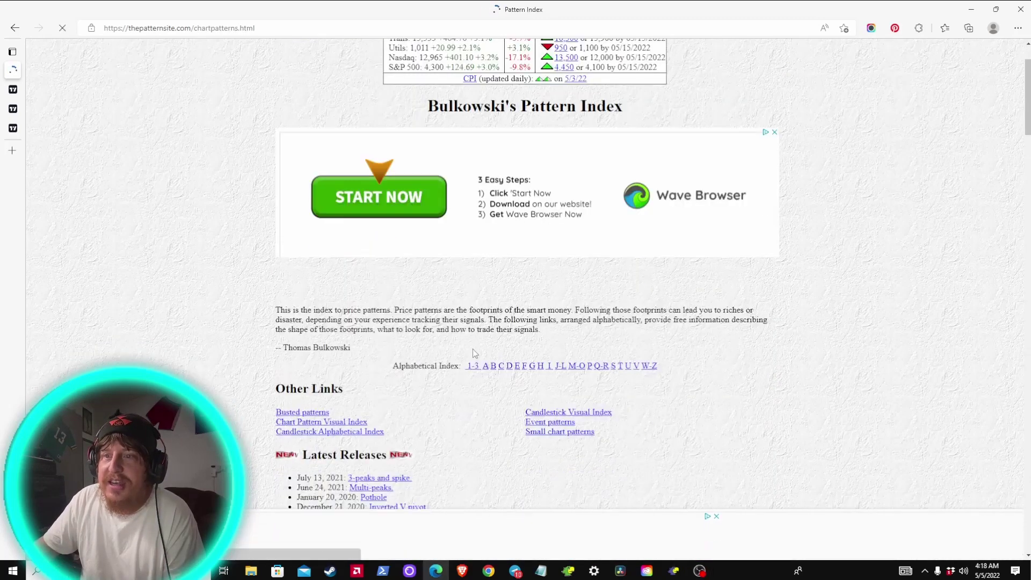
scroll(473, 349, "down", 7)
scroll(477, 357, "down", 20)
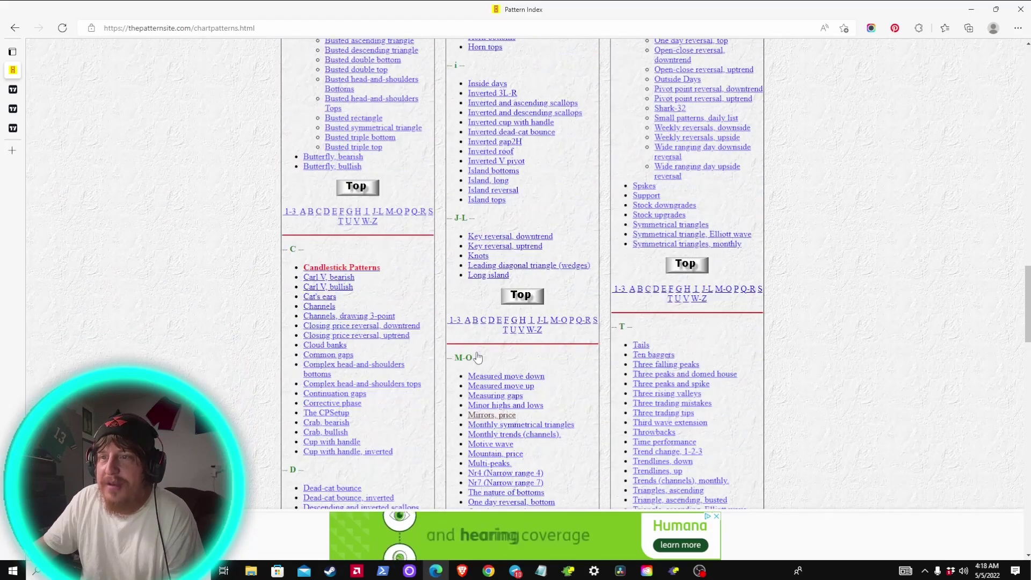
left_click(485, 415)
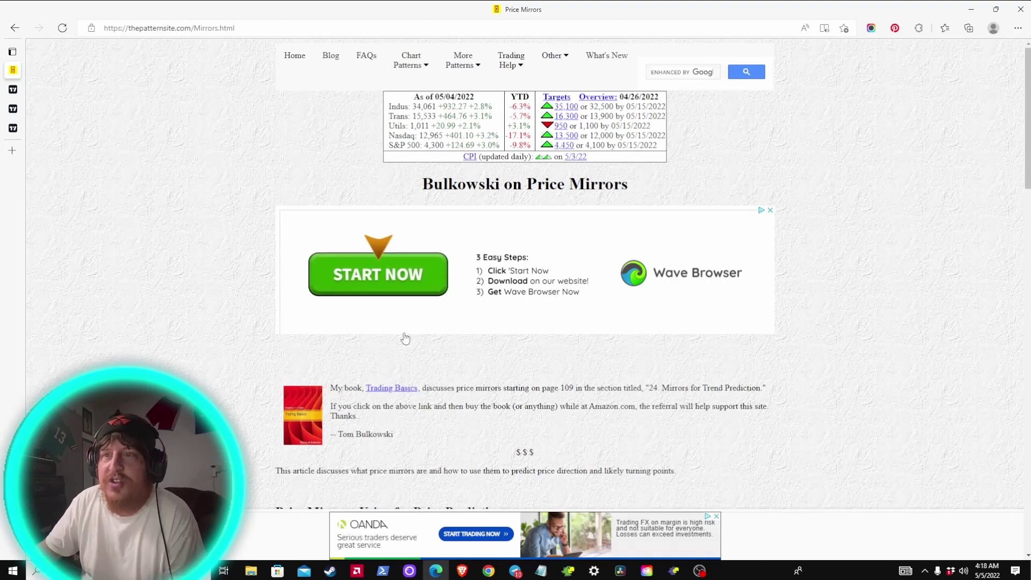
- Read the Price Mirrors article, covering the Boeing chart example, the valleys section and the related links
scroll(402, 339, "down", 1)
scroll(367, 340, "down", 1)
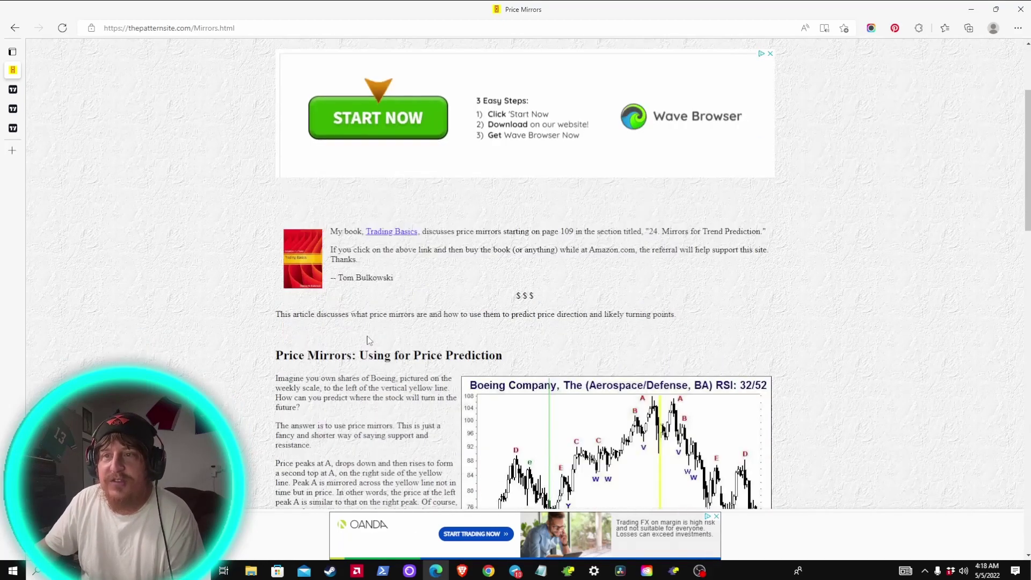
scroll(367, 341, "down", 1)
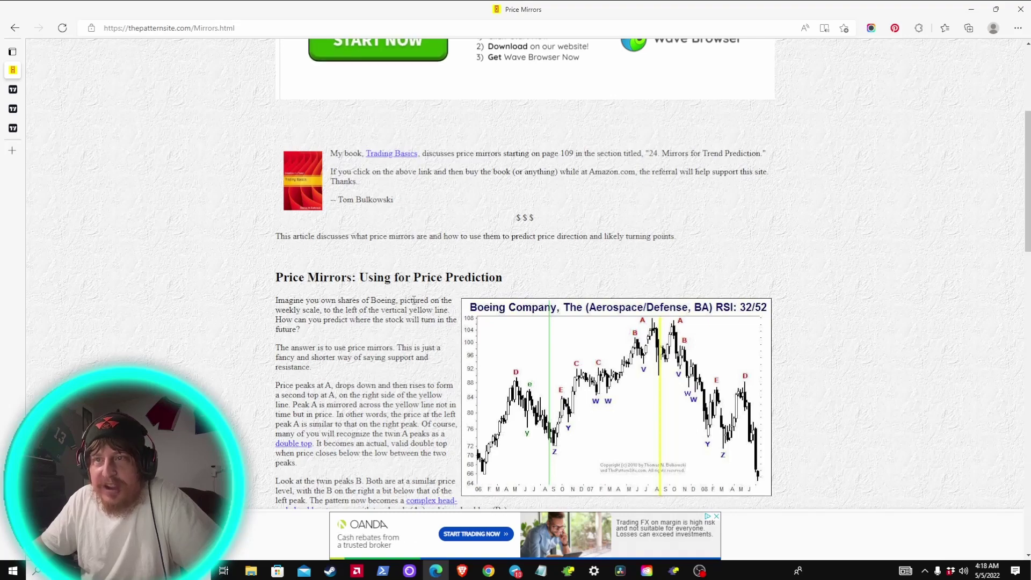
scroll(471, 280, "down", 5)
scroll(369, 199, "up", 3)
scroll(363, 198, "down", 3)
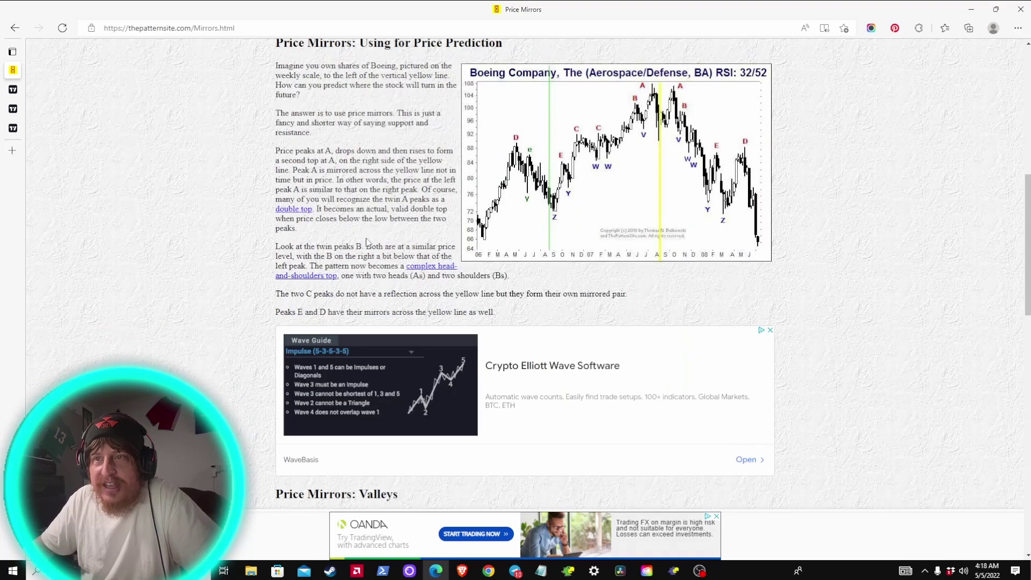
scroll(287, 337, "down", 3)
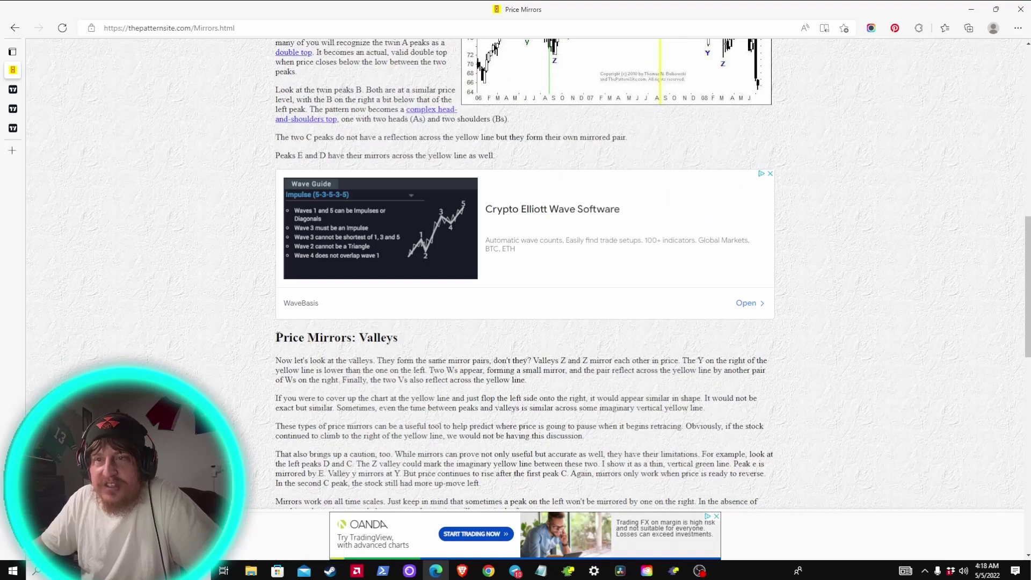
scroll(384, 347, "down", 3)
scroll(390, 345, "down", 3)
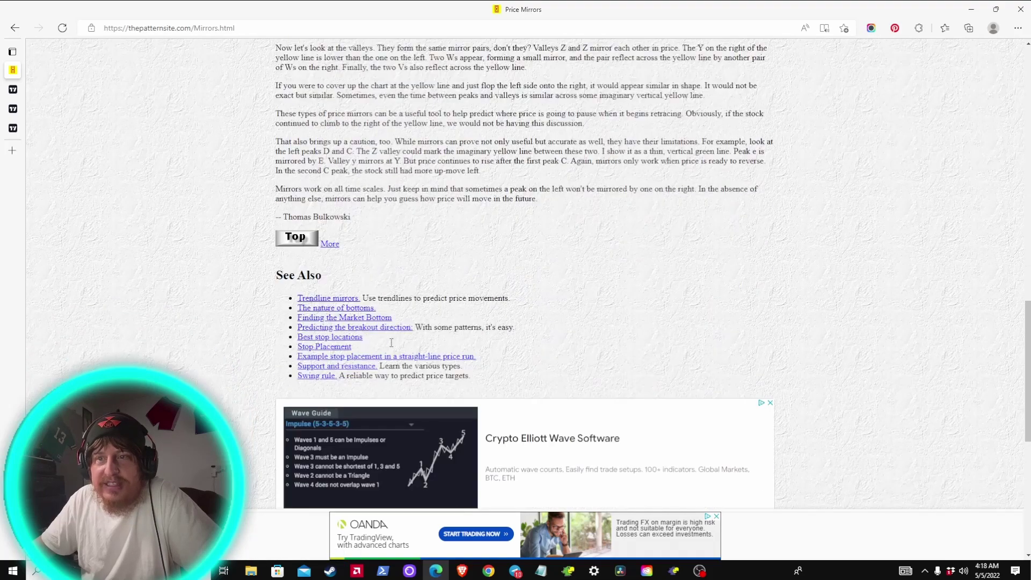
scroll(391, 346, "up", 4)
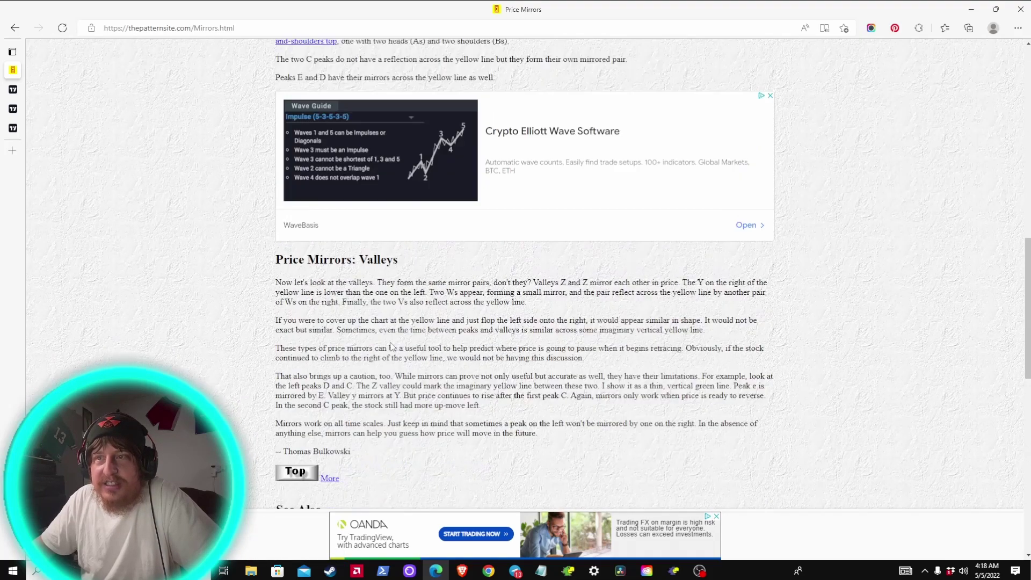
scroll(369, 376, "down", 3)
scroll(370, 376, "up", 3)
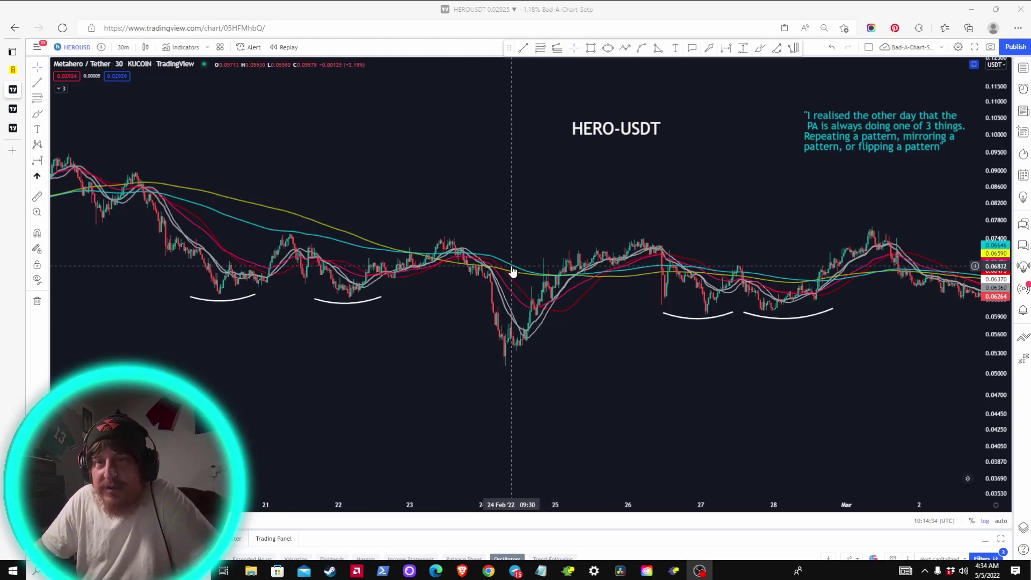
- On the HERO-USDT chart in TradingView, place vertical lines at 24 Feb '22 09:30 and 27 Feb '22 20:00
left_click(512, 236)
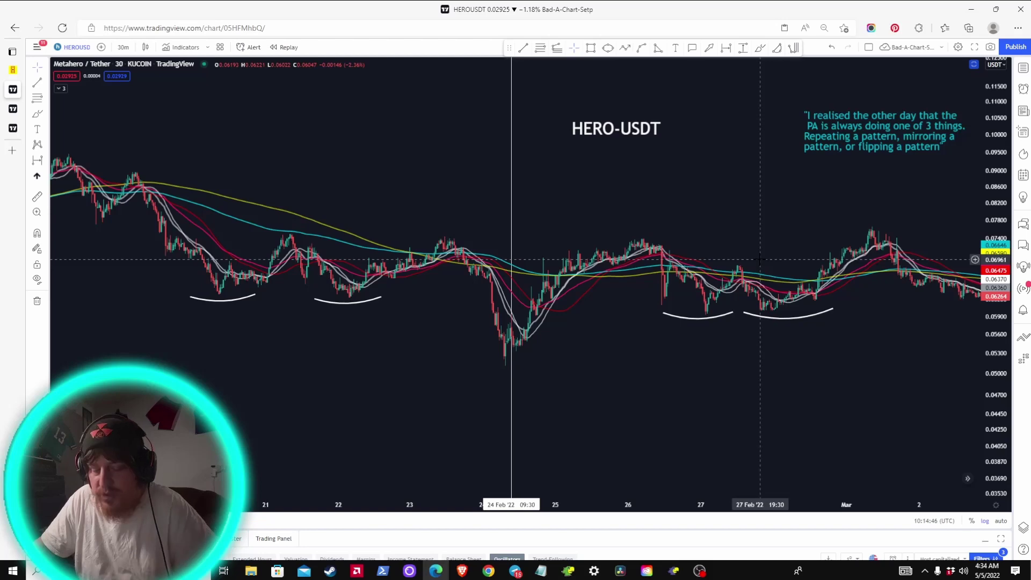
left_click(761, 260)
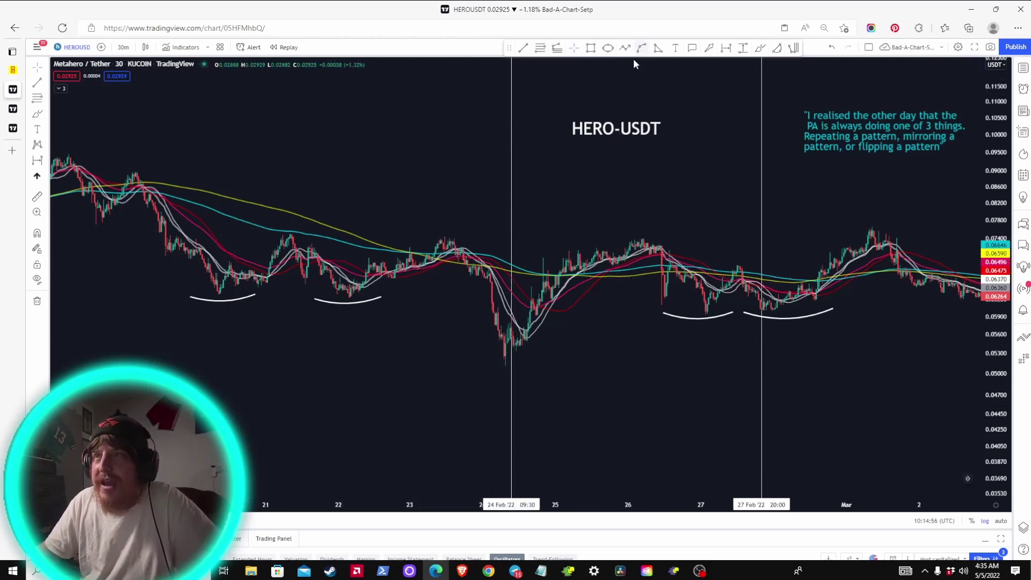
- Brush over the double bottoms on both sides, the price curve between them, and long boundary lines above and below the pattern
left_click(760, 47)
left_click_drag(212, 308, 365, 316)
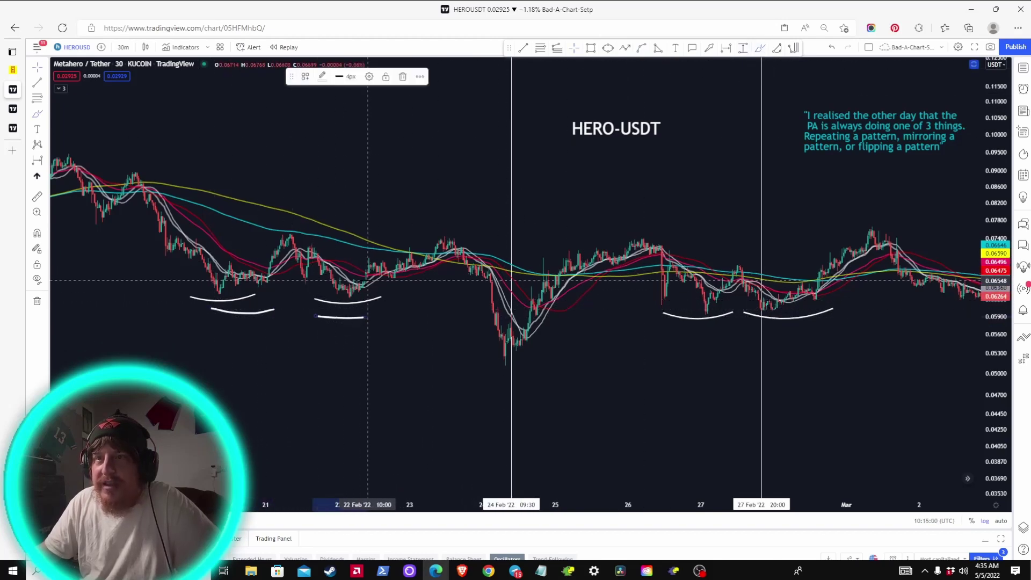
mouse_move(350, 280)
left_mouse_down()
mouse_move(452, 247)
mouse_move(504, 358)
mouse_move(616, 248)
mouse_move(634, 244)
mouse_move(680, 275)
left_mouse_up()
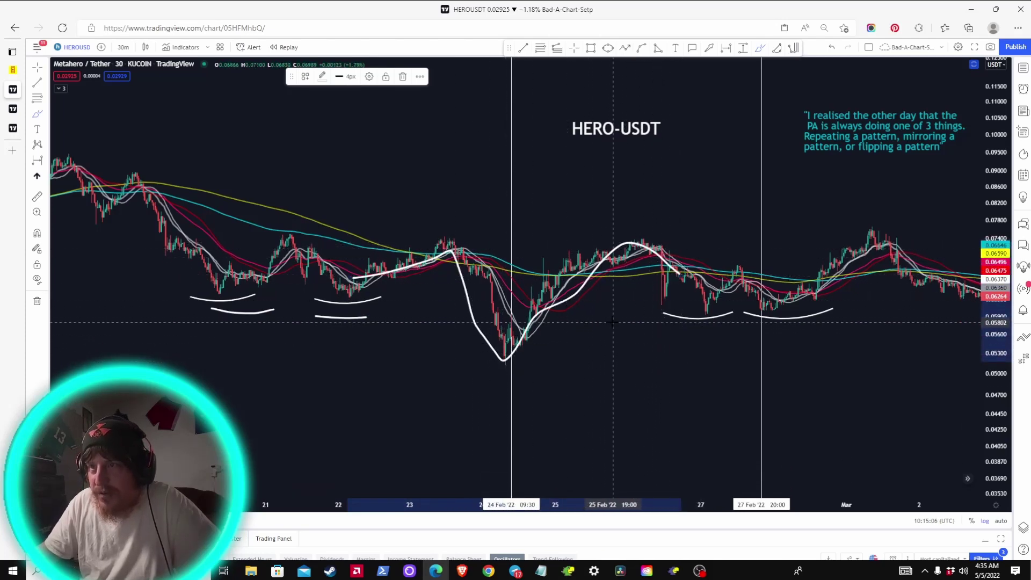
left_click_drag(659, 316, 824, 326)
left_click_drag(211, 222, 792, 253)
left_click_drag(239, 319, 826, 349)
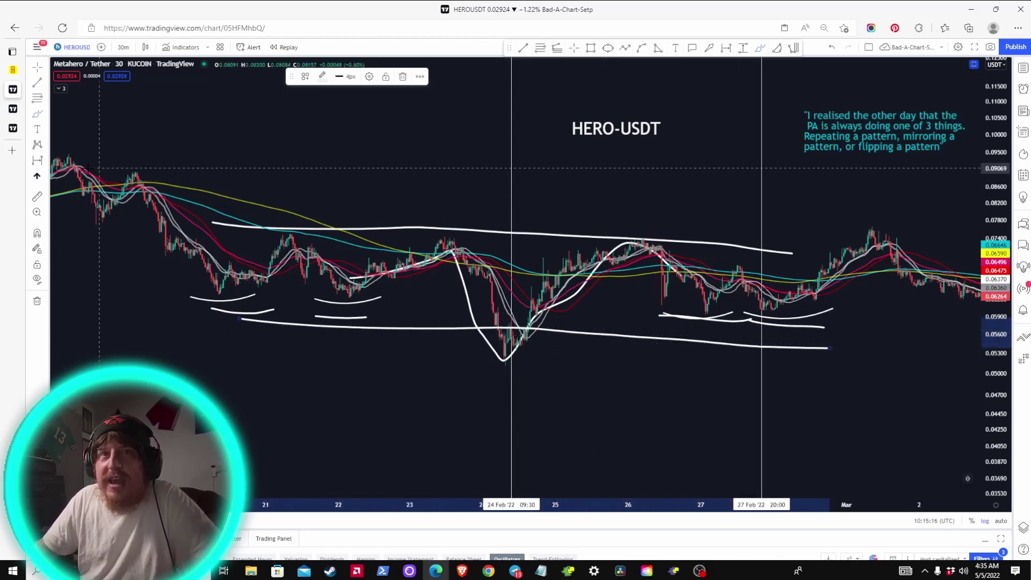
- Add date ranges from the 24 Feb 09:30 line, about 192 bars back and 193 bars forward, below the price action
left_click(38, 160)
left_click(511, 381)
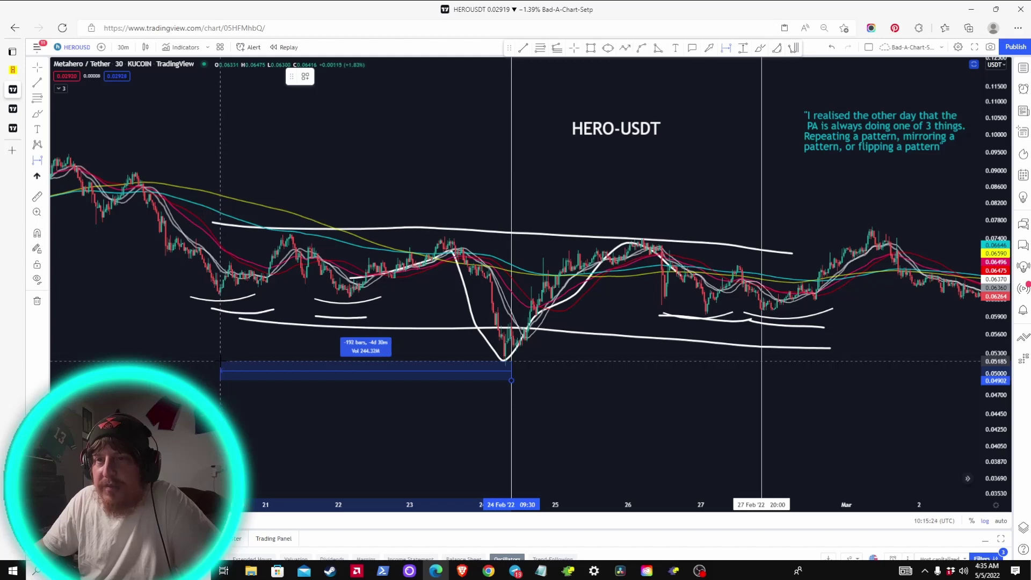
left_click(220, 361)
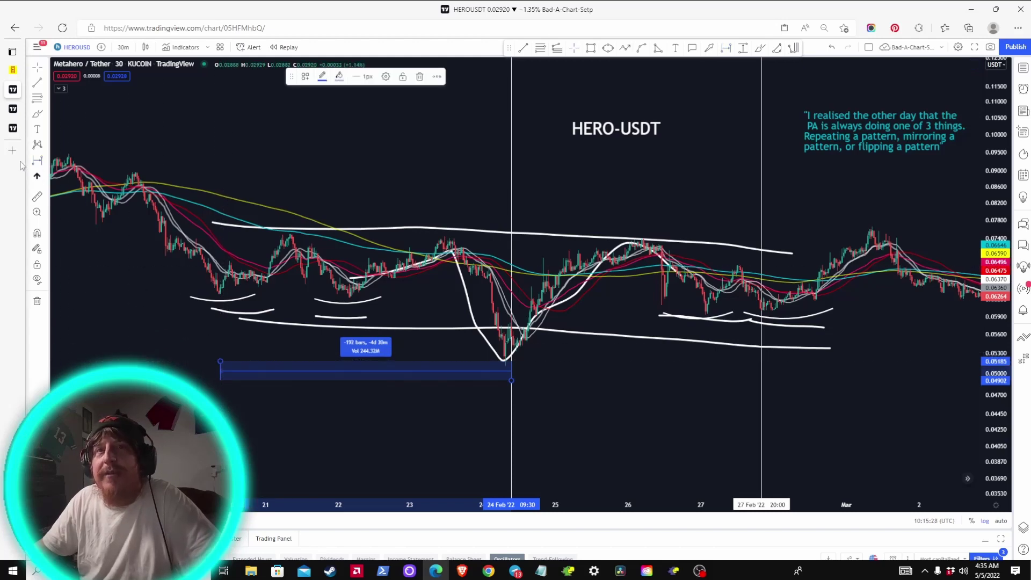
left_click(504, 383)
left_click(510, 378)
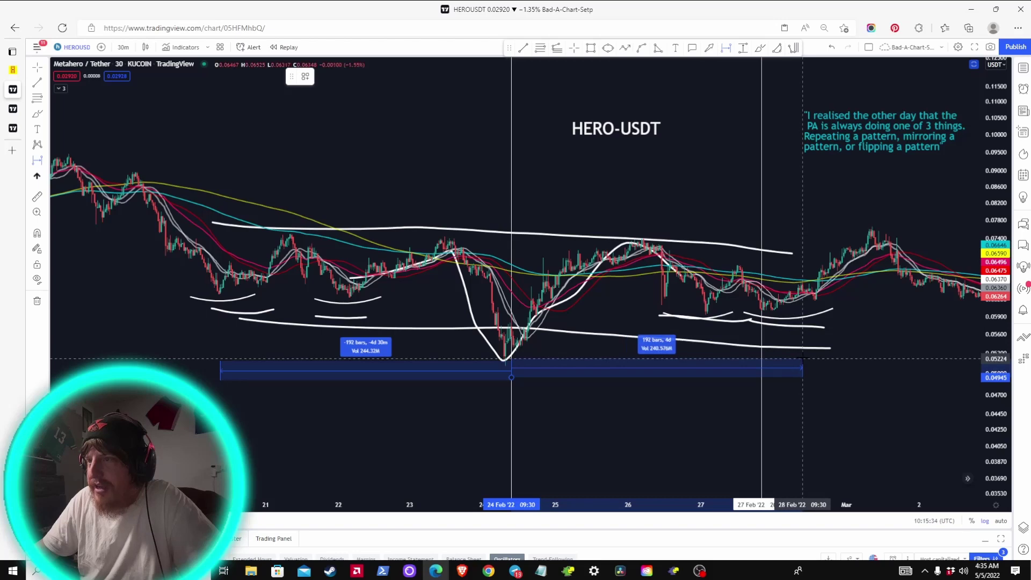
left_click(803, 357)
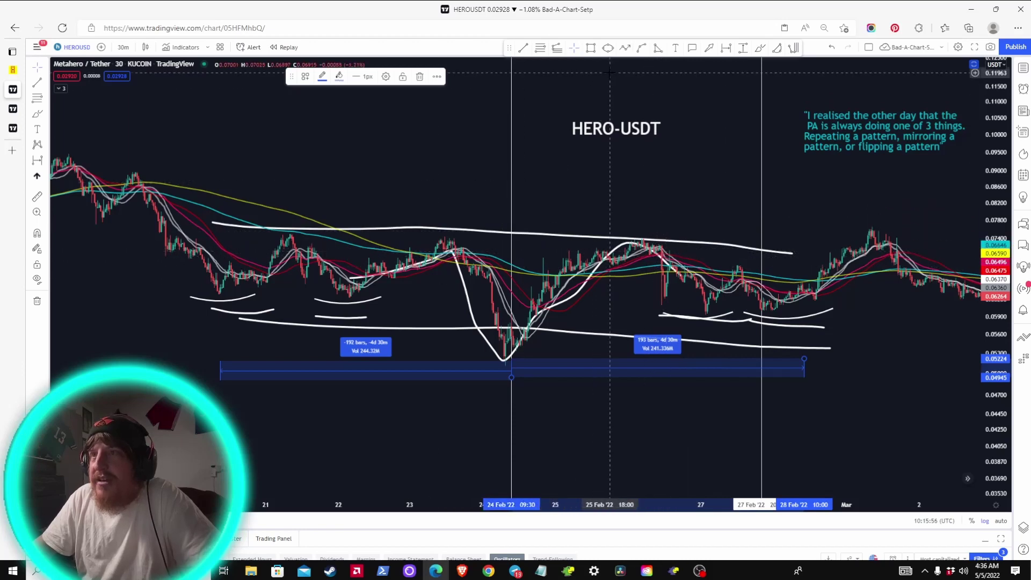
- Draw a rising trend line above the first bottom, ending at the high near 21 Feb '22 10:30
left_click(457, 215)
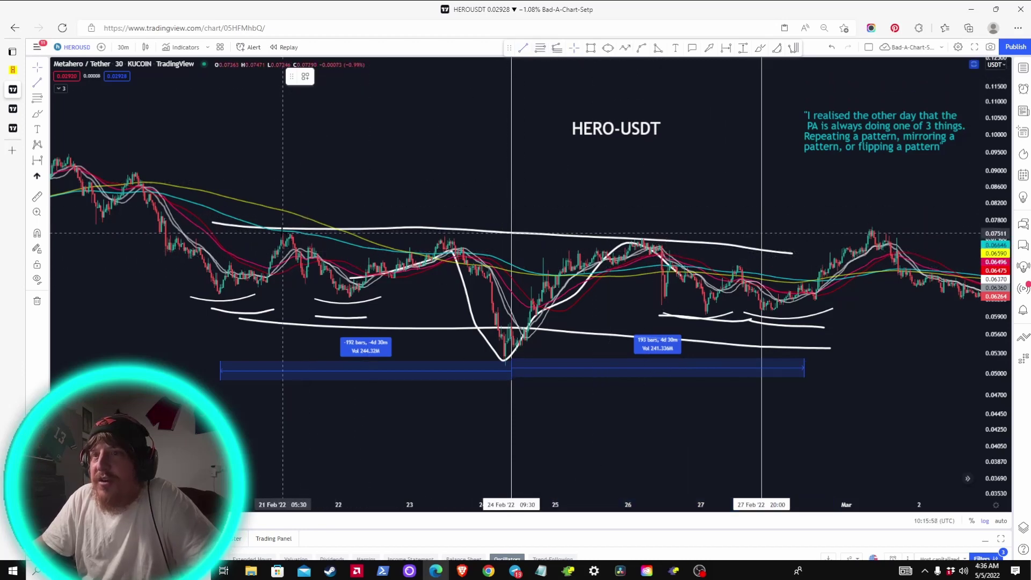
left_click(199, 278)
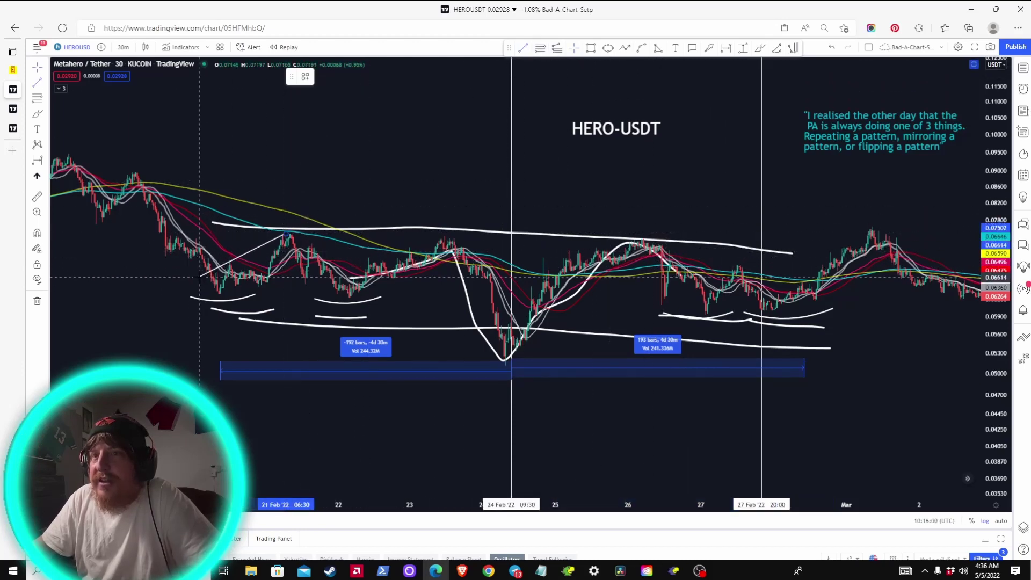
left_click(286, 234)
left_click_drag(286, 233, 299, 231)
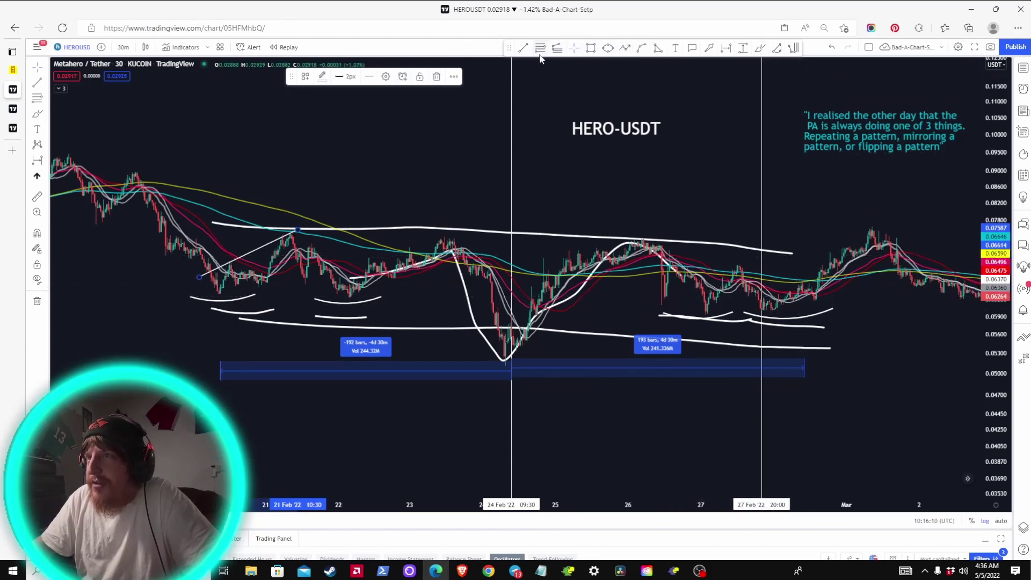
- Draw two trend lines around the falling wedge: the upper from 26 Feb 09:00 to 28 Feb 22:30, the lower from 26 Feb 05:00 to 28 Feb 09:30
left_click(591, 150)
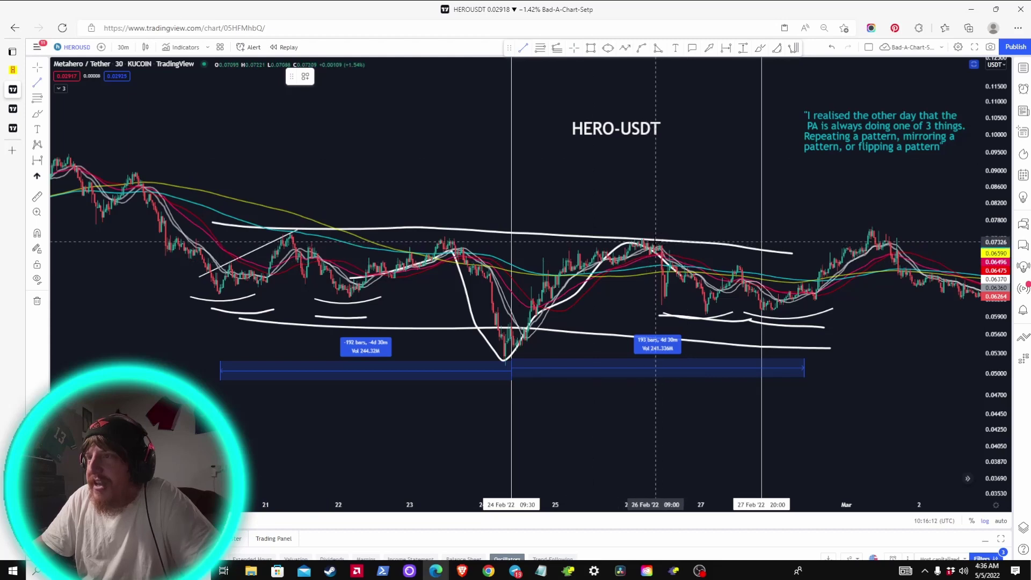
left_click(656, 241)
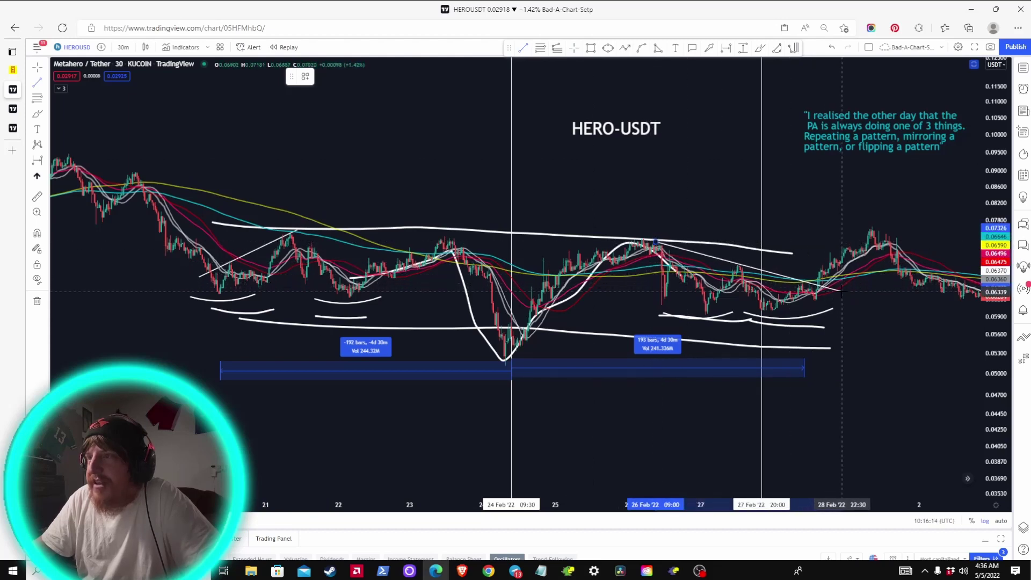
left_click(842, 293)
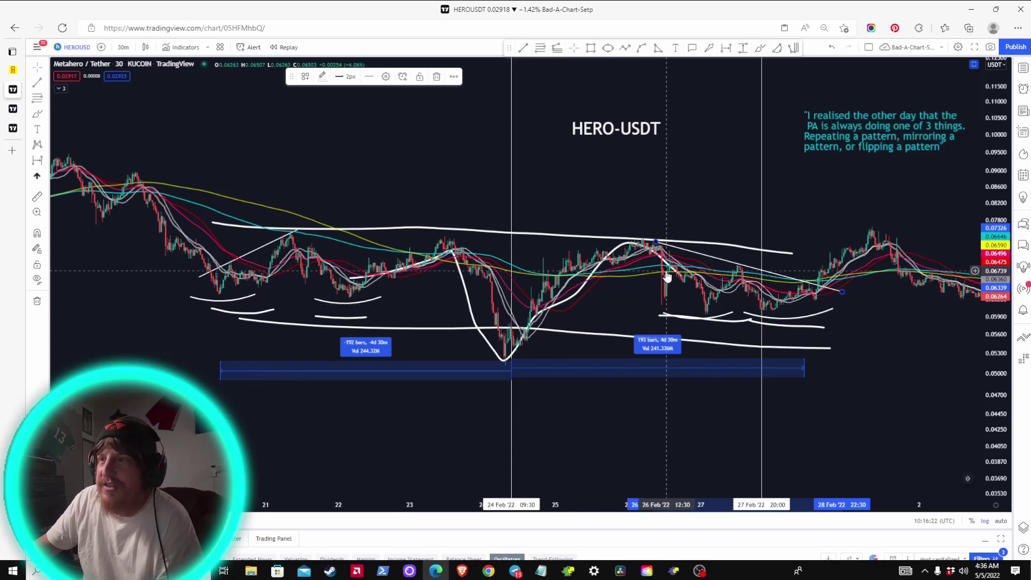
left_click(524, 48)
left_click(644, 312)
left_click(802, 318)
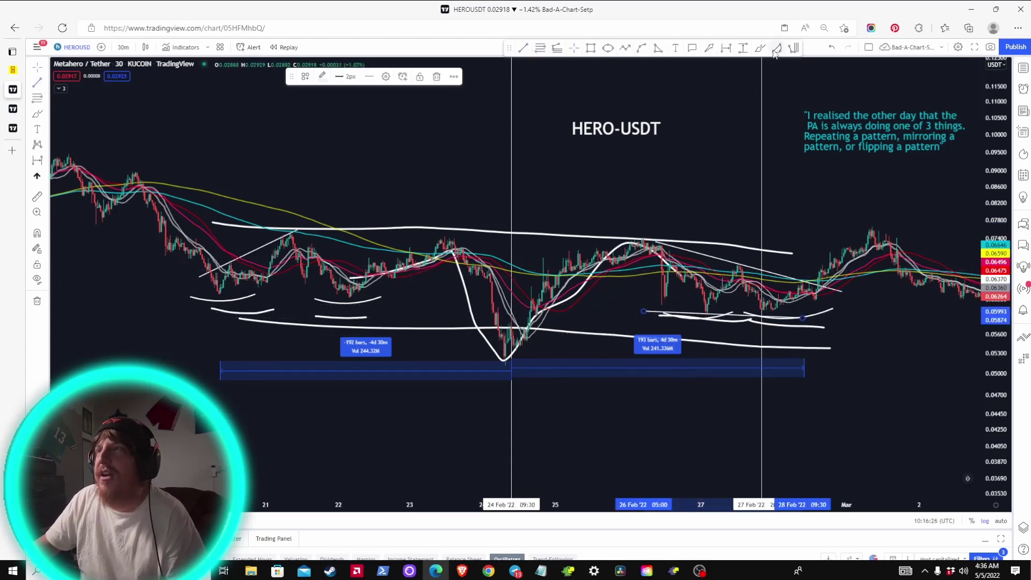
left_click(191, 108)
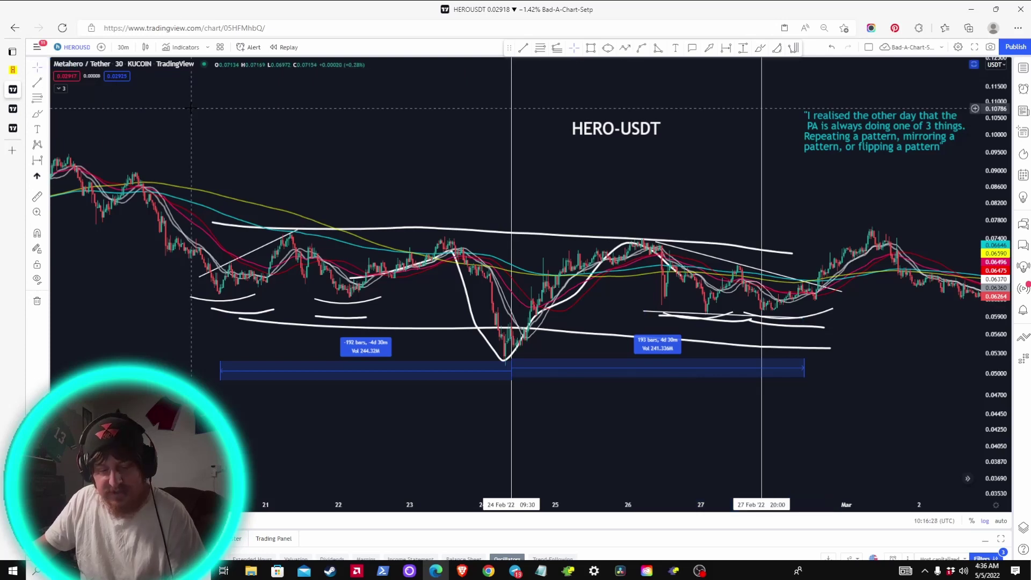
- Undo the brush strokes, date ranges and trend lines, back to the two vertical lines and the original bottom arcs
key("ctrl+z")
key("ctrl+z")
key("ctrl+z")
key("ctrl+z")
key("ctrl+z")
key("ctrl+z")
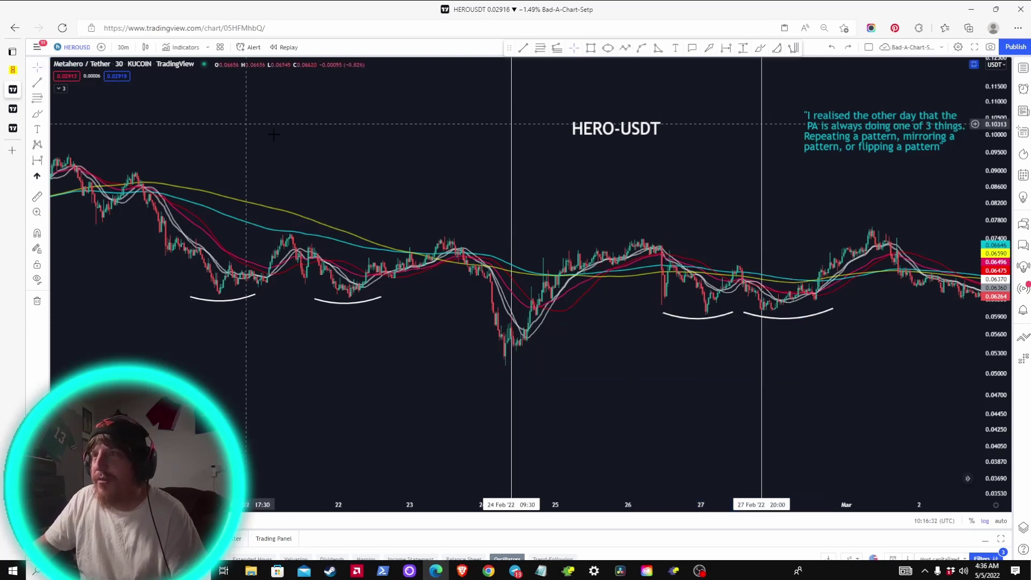
- Brush the upper and lower boundaries of the falling wedge around the 26–28 Feb double bottom
left_click(760, 49)
left_click_drag(650, 240, 846, 294)
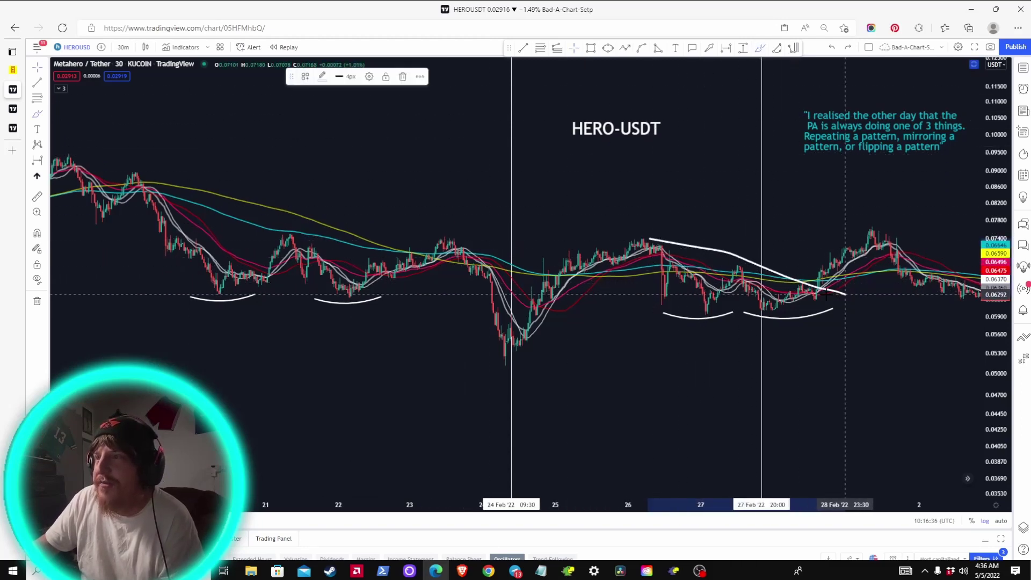
left_click_drag(628, 296, 822, 334)
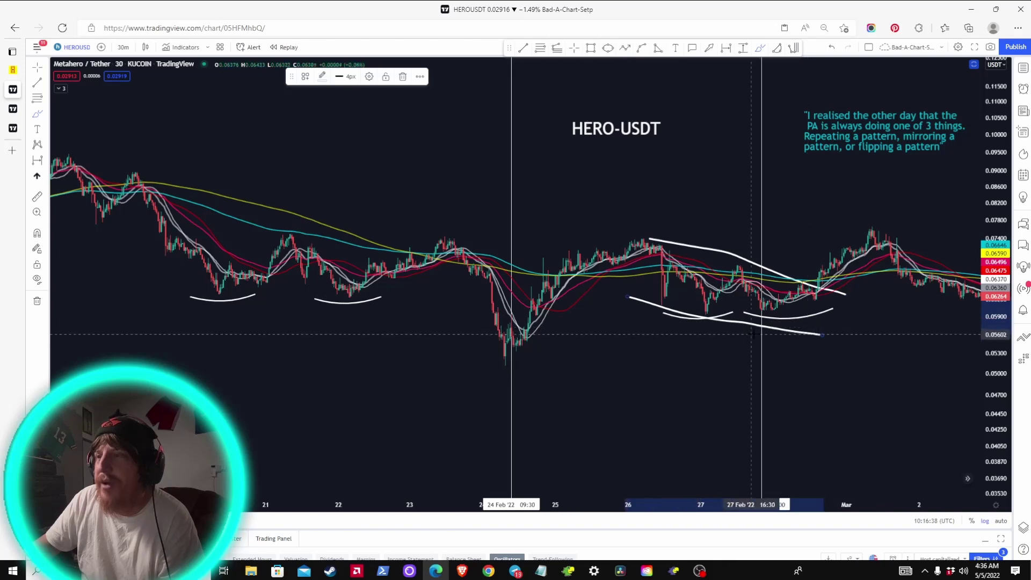
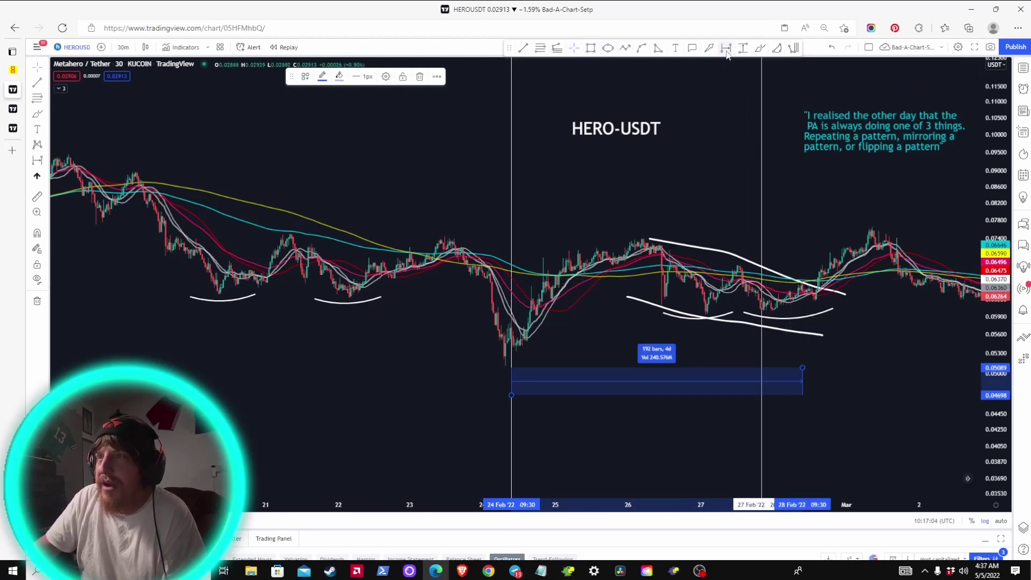
- Brush the breakout rise from the wedge, a horizontal resistance line at about 0.074 across the highs, and an upward move above it
left_click(759, 49)
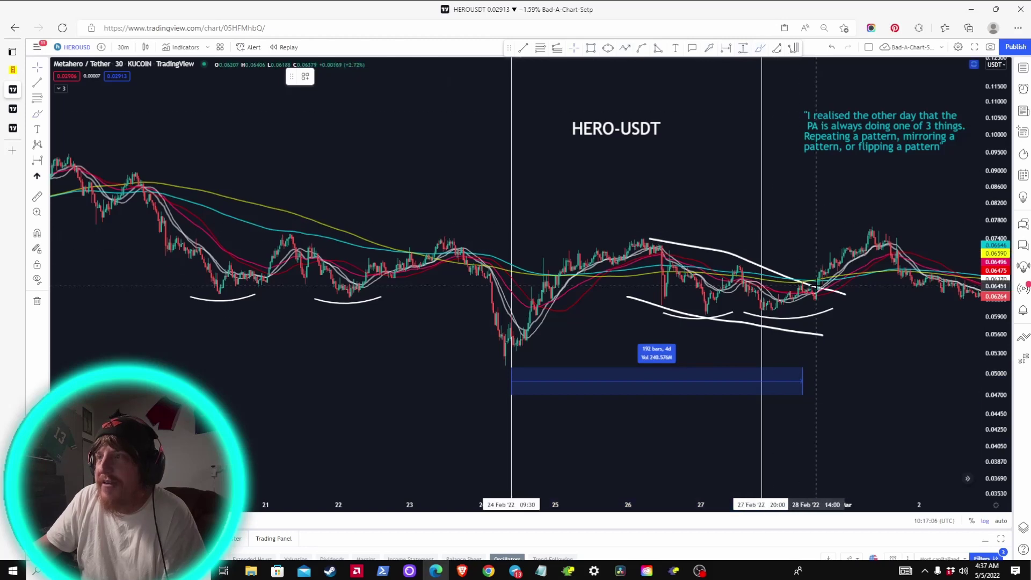
left_click_drag(814, 290, 837, 262)
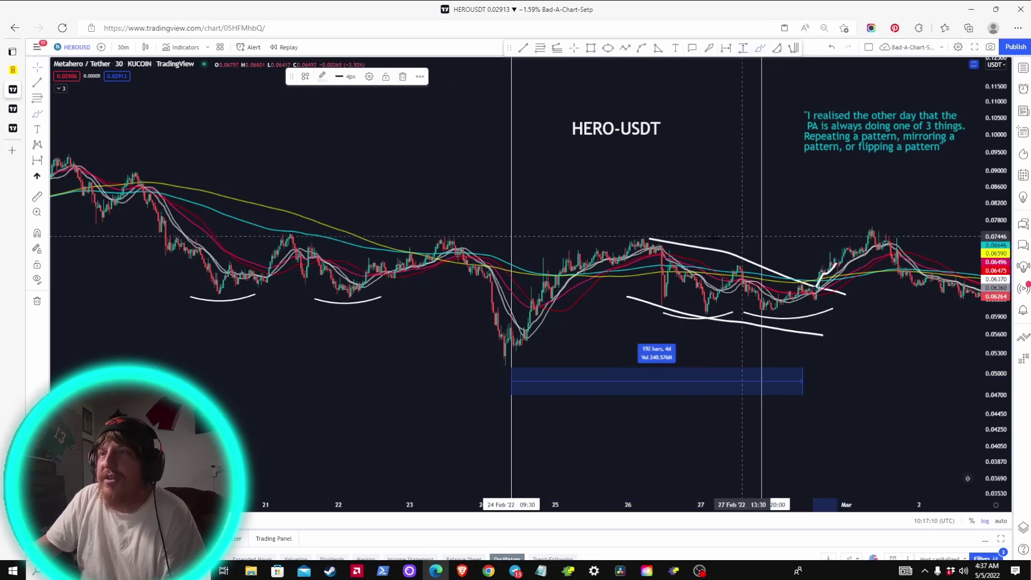
left_click_drag(241, 235, 896, 238)
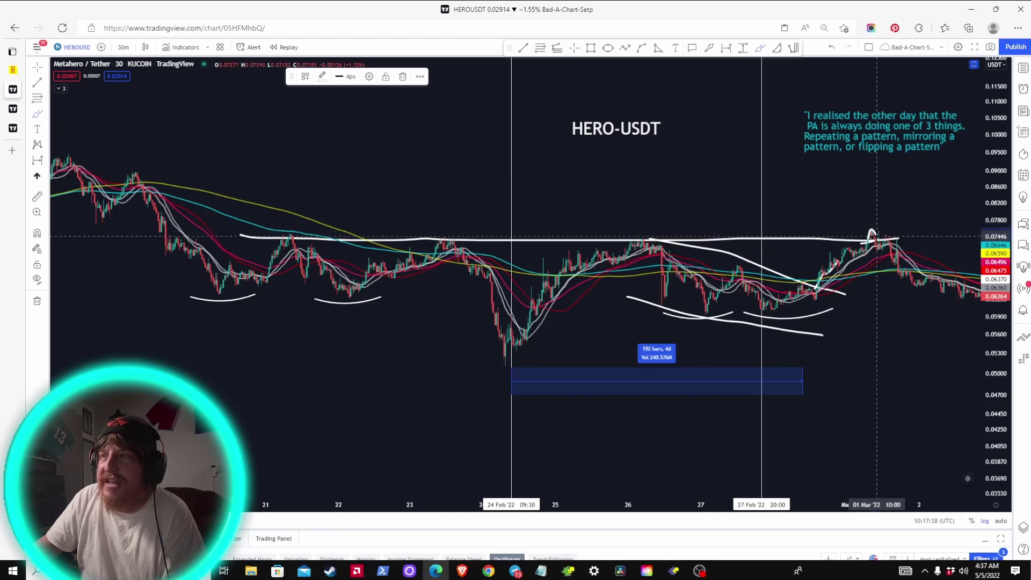
left_click_drag(877, 237, 889, 207)
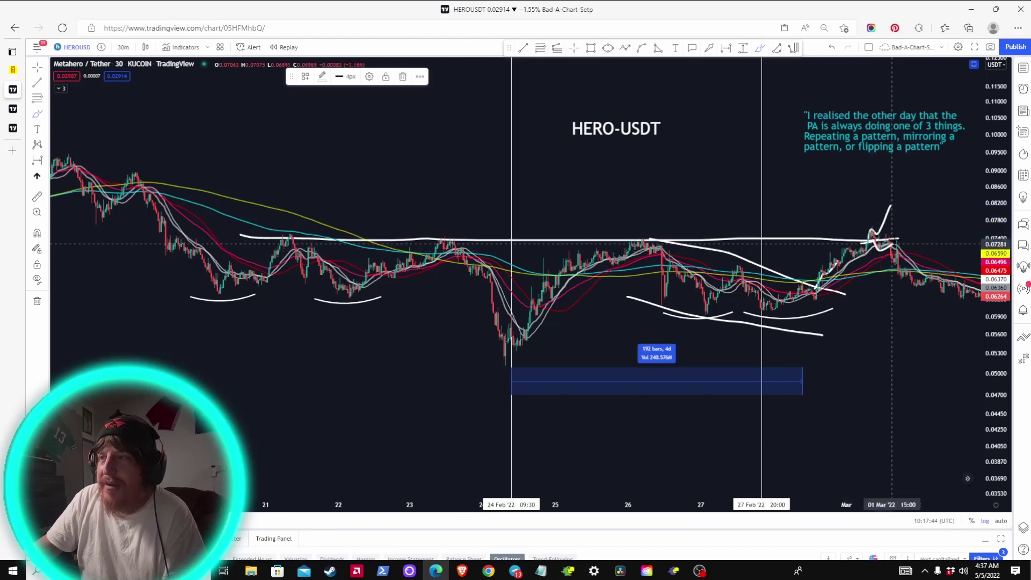
- Brush a short stroke over the 1 March peak at the horizontal resistance line on the HERO-USDT chart
mouse_move(895, 240)
left_mouse_down()
mouse_move(865, 231)
mouse_move(881, 249)
mouse_move(897, 236)
mouse_move(866, 233)
left_mouse_up()
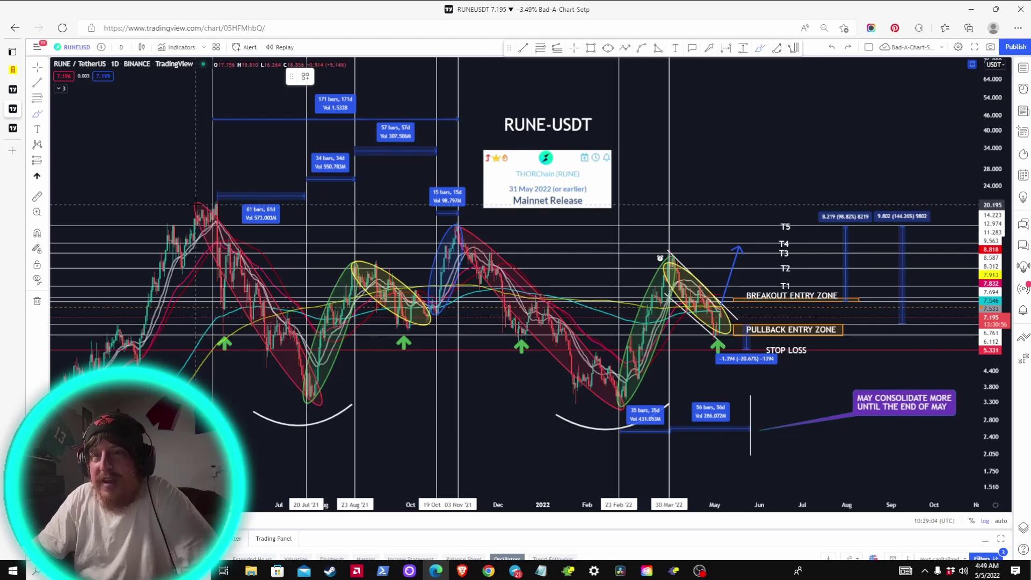
- Brush along the RUNE-USDT swings from the first ellipse's 2021 peak through the July, August, October, November and February turning points to the early-April 2022 high
left_click(196, 204)
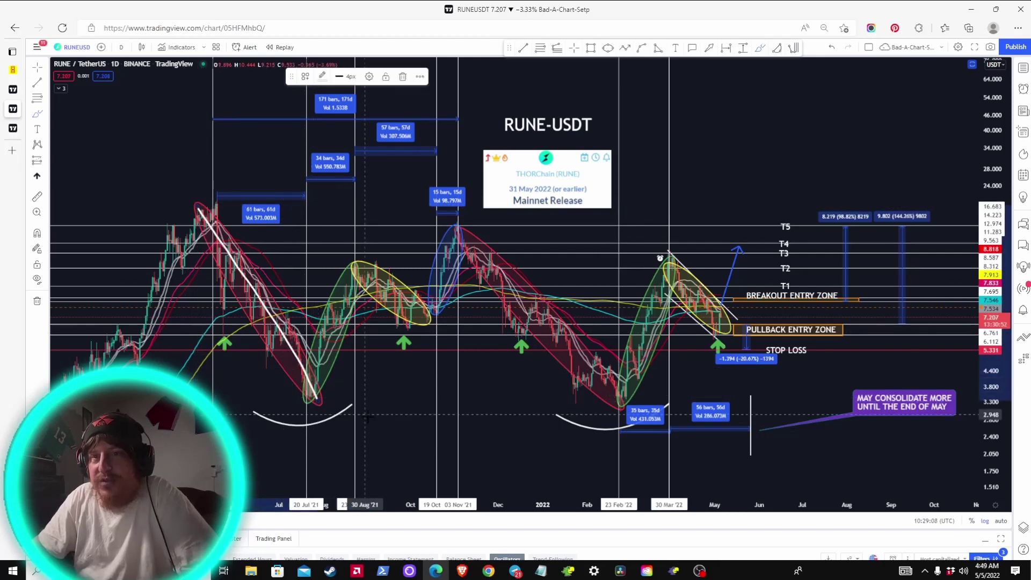
left_click(312, 399)
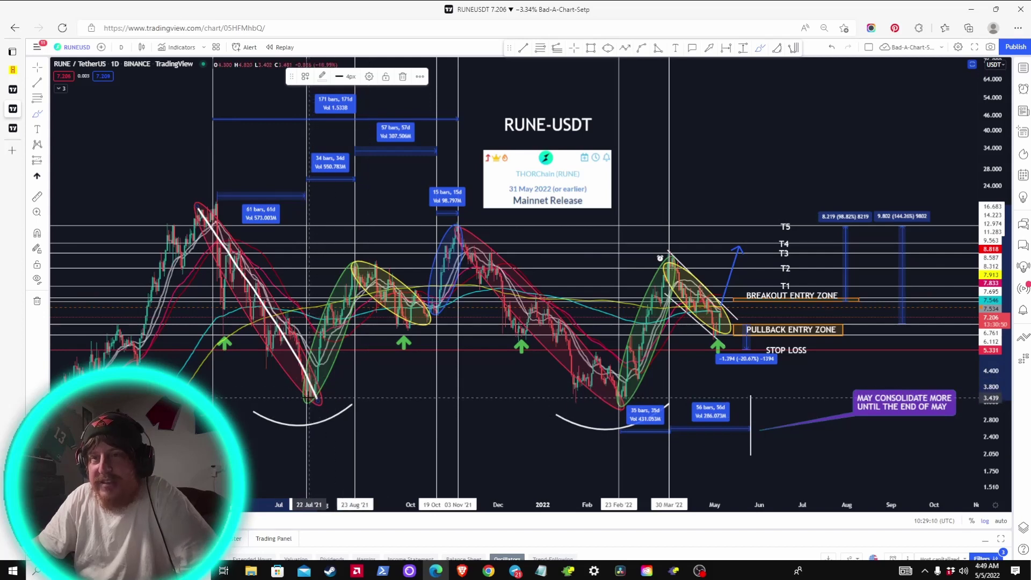
left_click(355, 268)
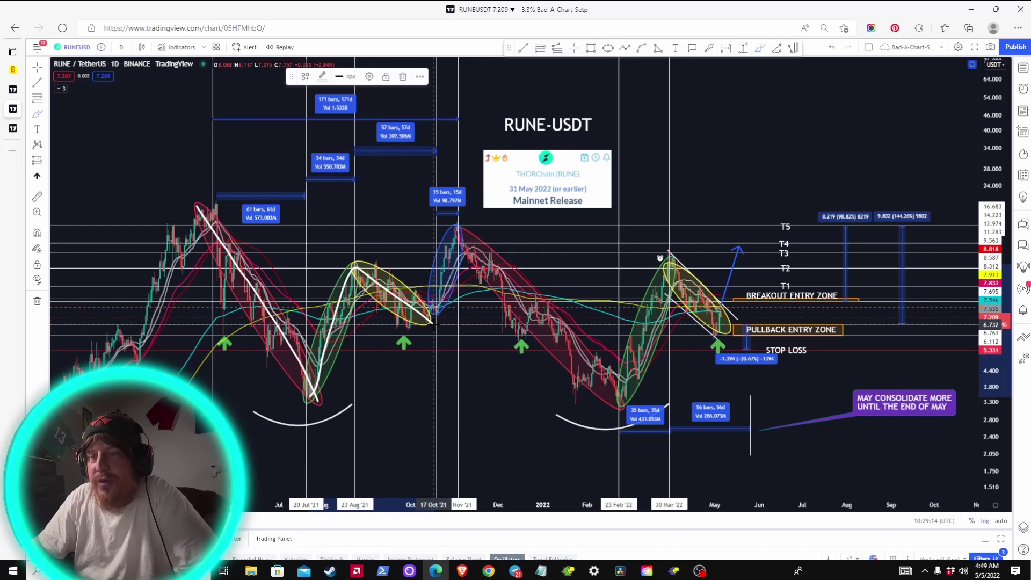
left_click(434, 323)
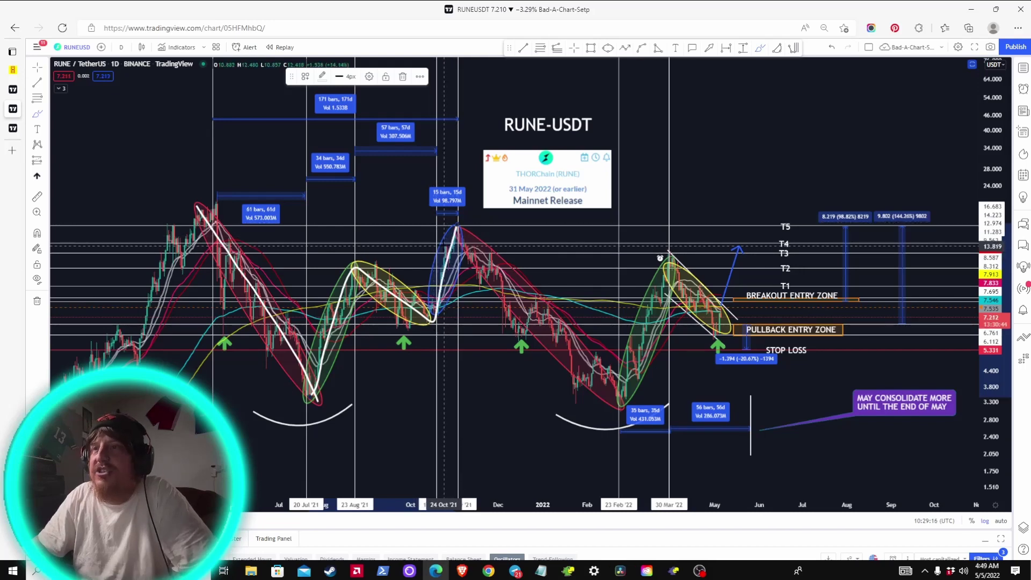
left_click(458, 226)
left_click(611, 407)
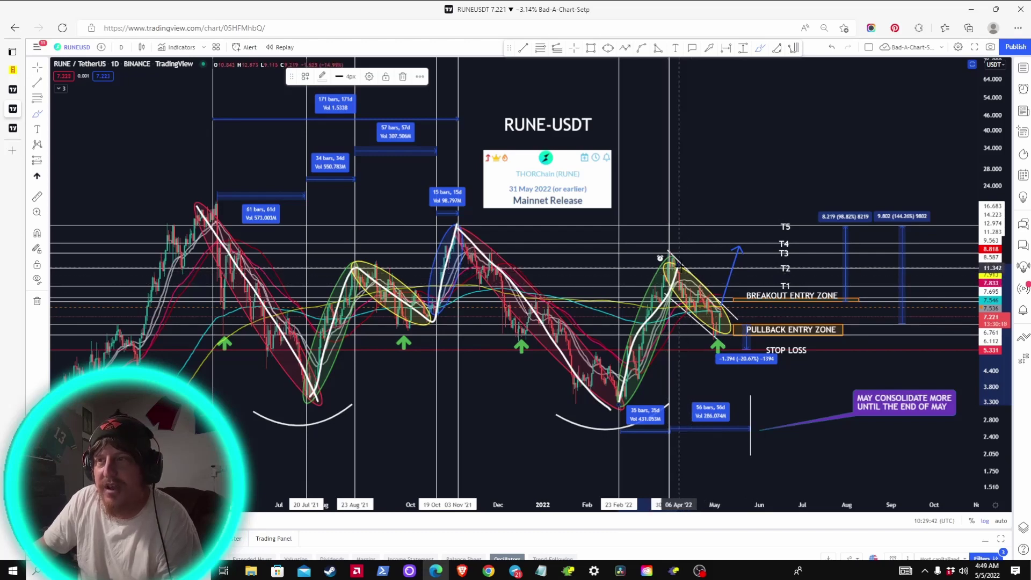
- Add a date range of 37 bars from 31 March 2022 to early May, below the existing ranges
left_click(44, 162)
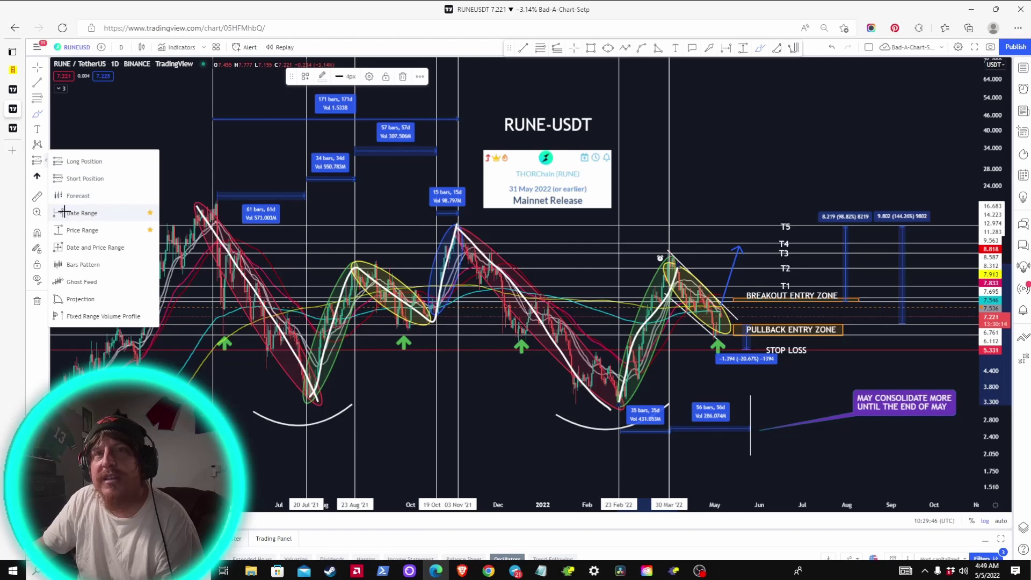
left_click(81, 214)
left_click(670, 462)
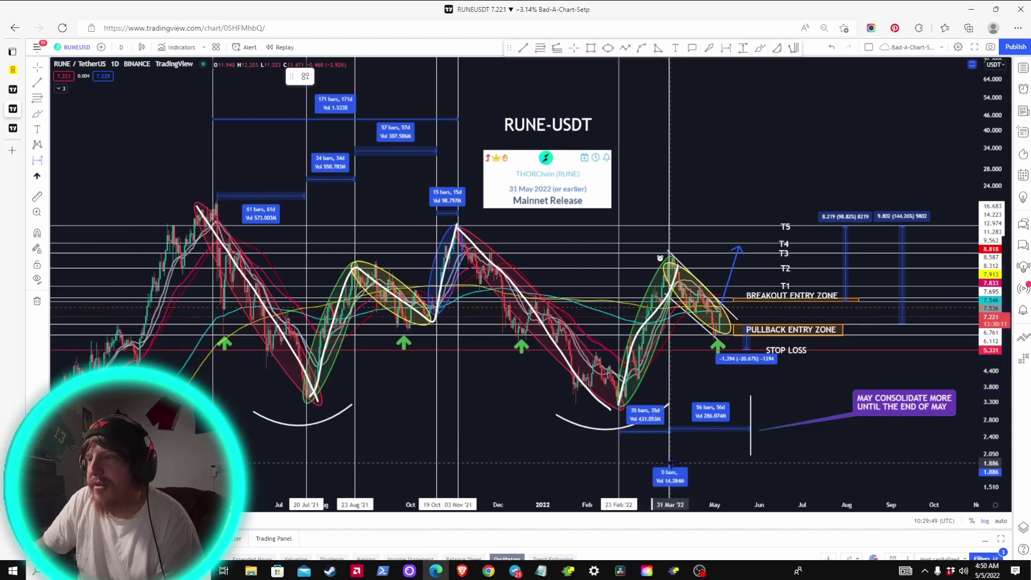
left_click(724, 456)
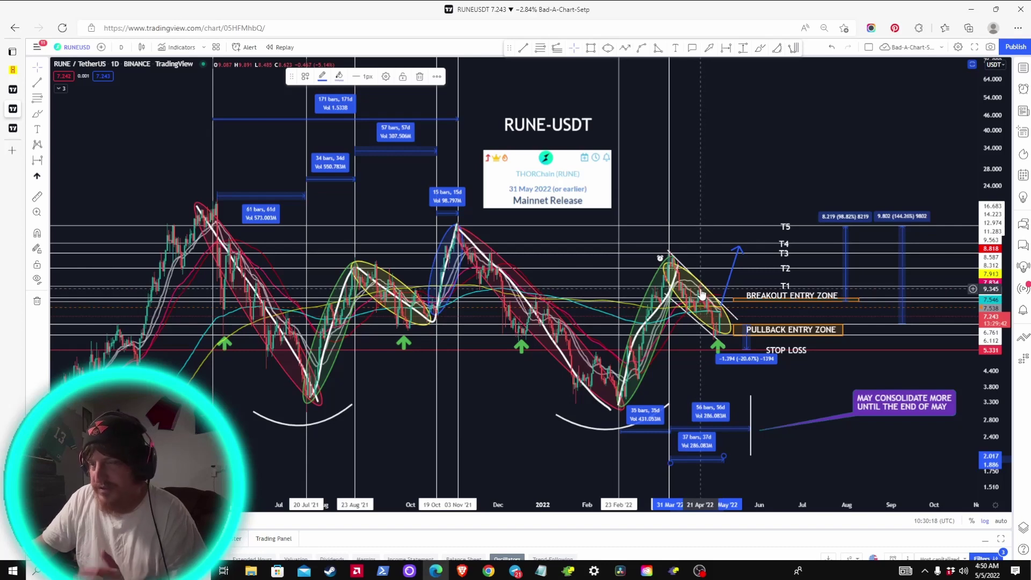
- Brush the upper edges and lows of the two yellow pullbacks, and the steep rise from the October 2021 low
left_click(764, 48)
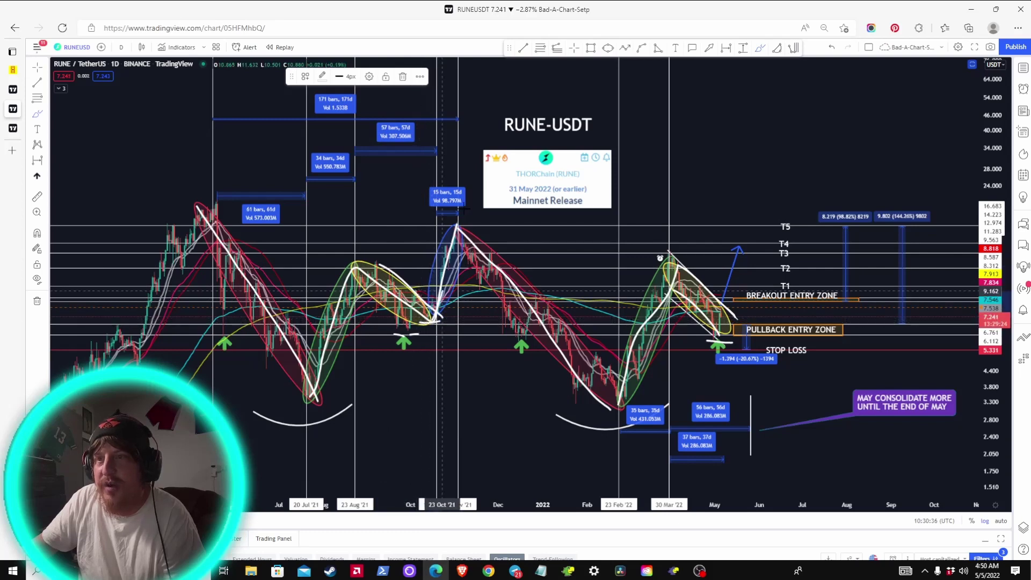
left_click_drag(435, 320, 473, 166)
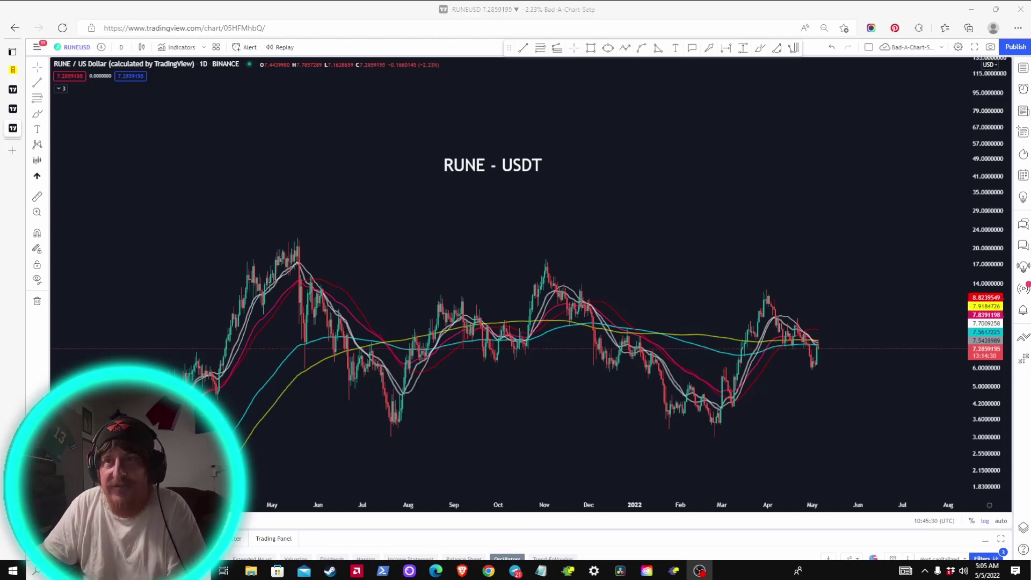
left_click(47, 162)
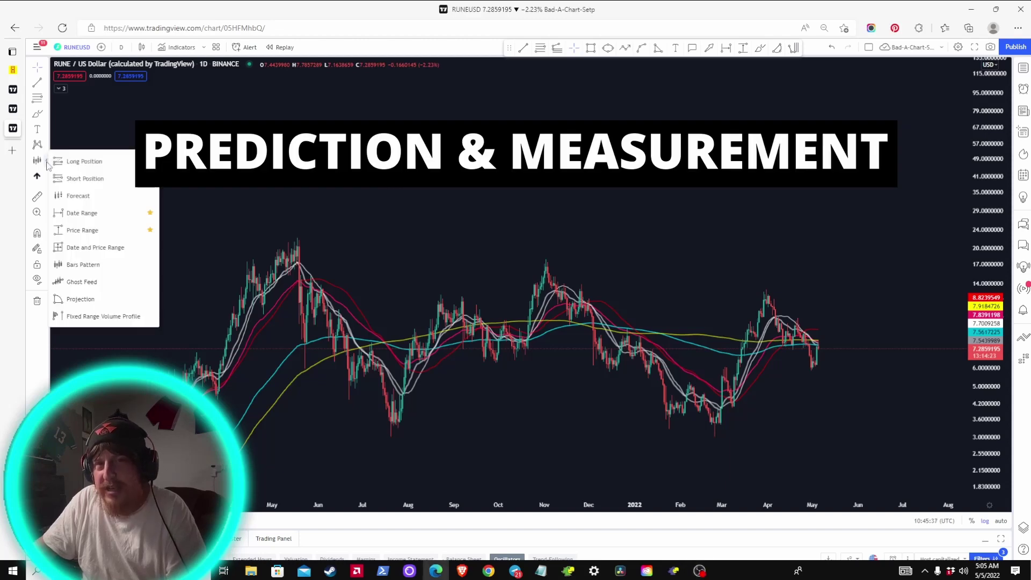
left_click(82, 265)
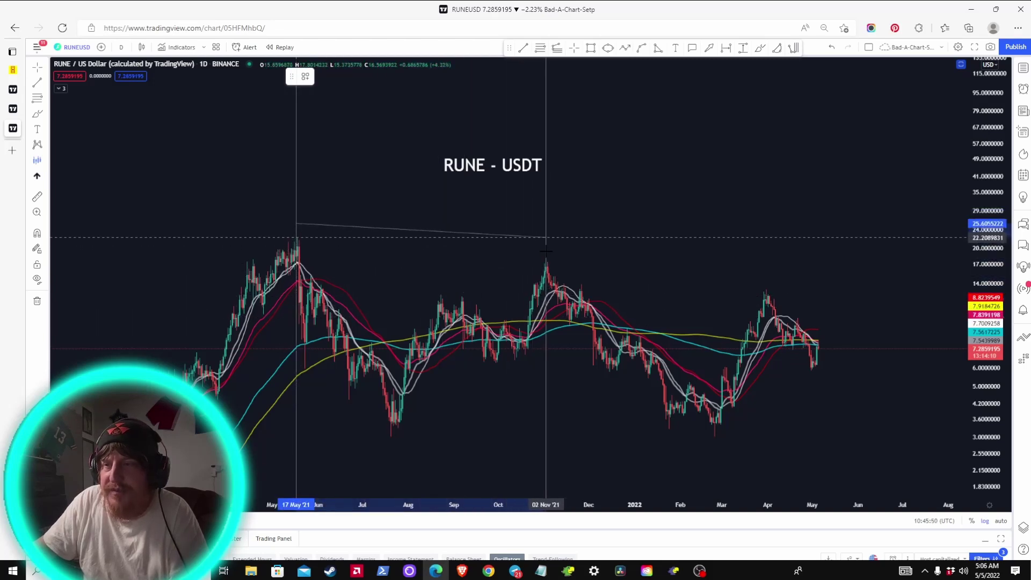
left_click(546, 251)
mouse_move(474, 288)
left_mouse_down()
mouse_move(514, 279)
mouse_move(778, 279)
mouse_move(537, 293)
mouse_move(802, 283)
mouse_move(760, 306)
mouse_move(779, 317)
mouse_move(581, 236)
left_mouse_up()
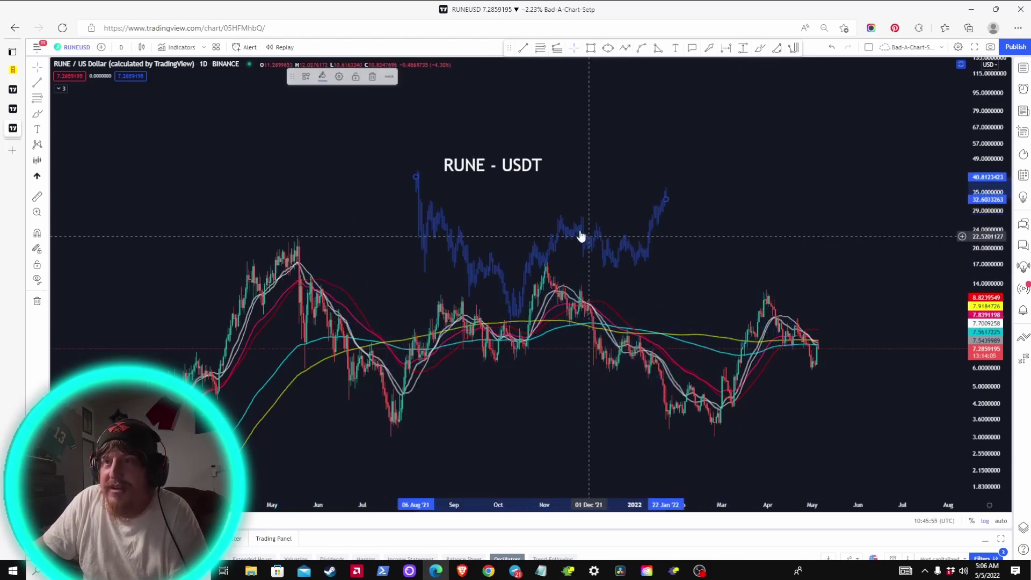
left_click(372, 76)
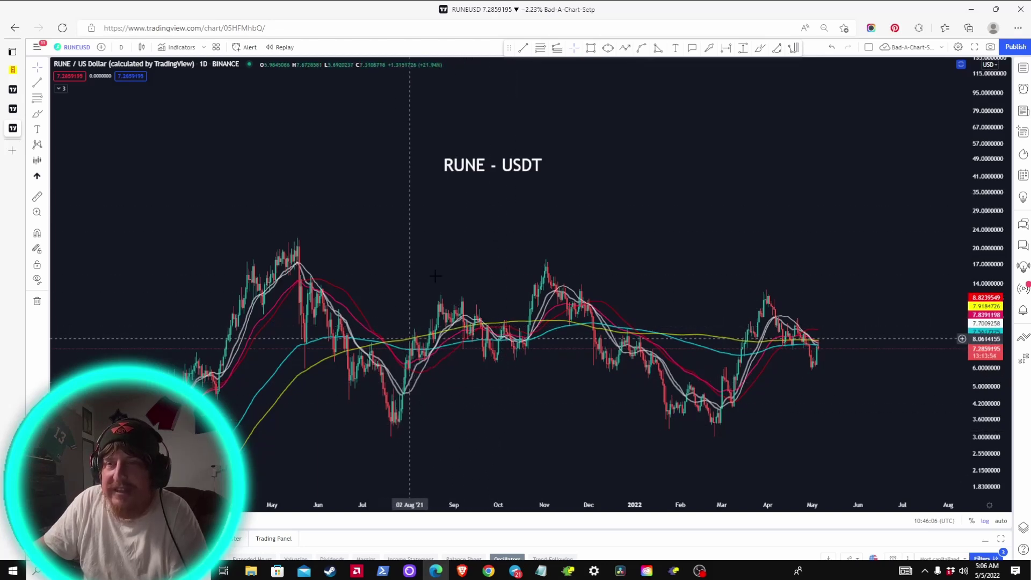
- Copy the bars from 24 July to 2 November 2021 as a Bars Pattern and place it from 26 February to 7 June 2022
mouse_move(31, 181)
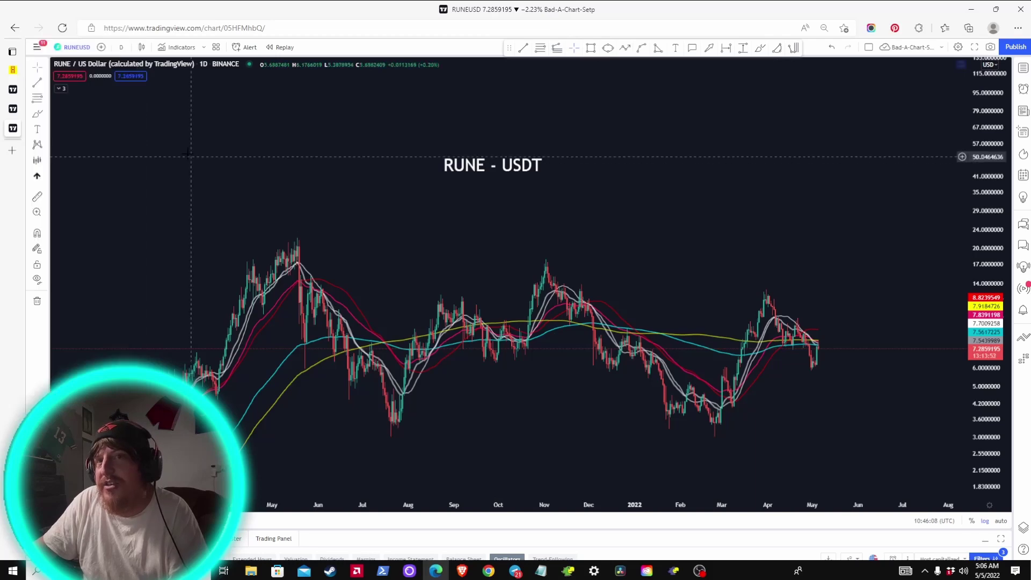
left_click(396, 438)
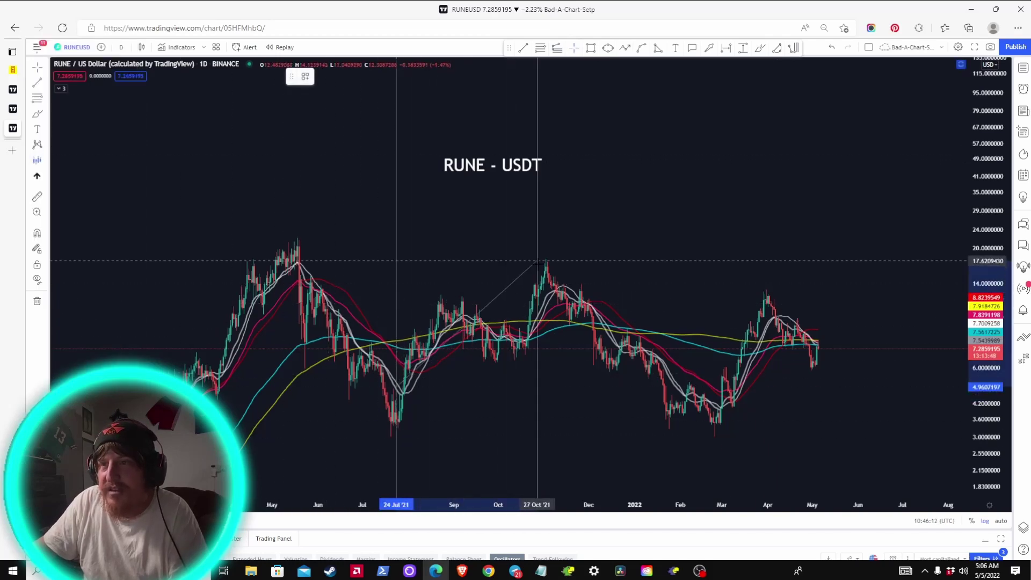
left_click(546, 261)
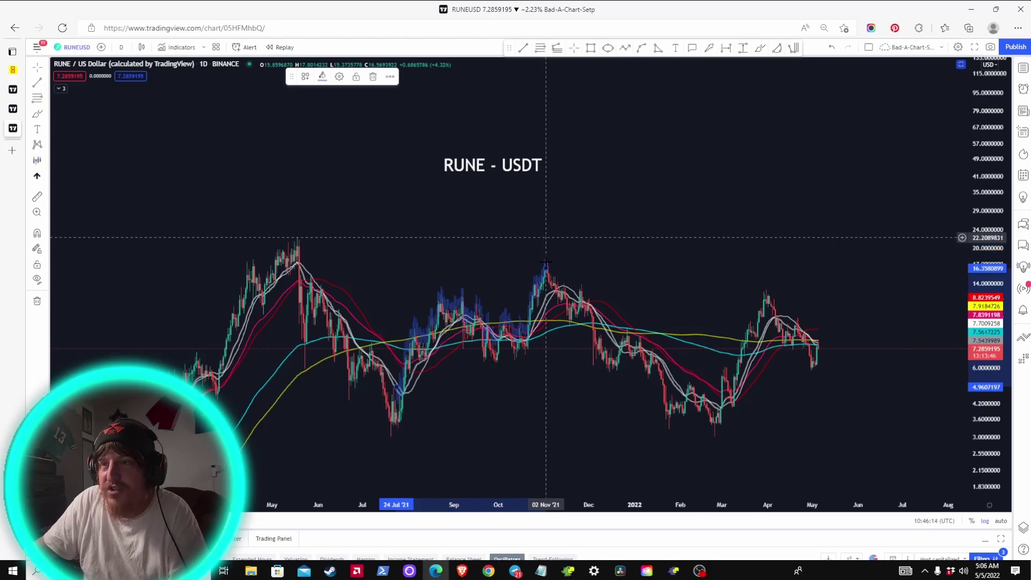
left_click_drag(480, 321, 830, 340)
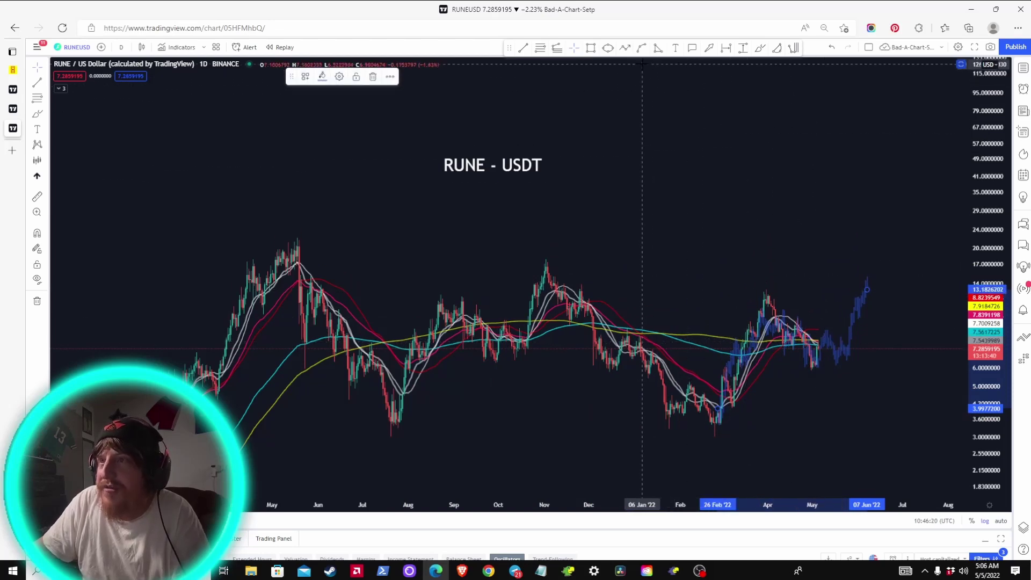
- Brush the upper and lower boundaries of the late August–October 2021 falling wedge and mark its two lows
left_click(760, 48)
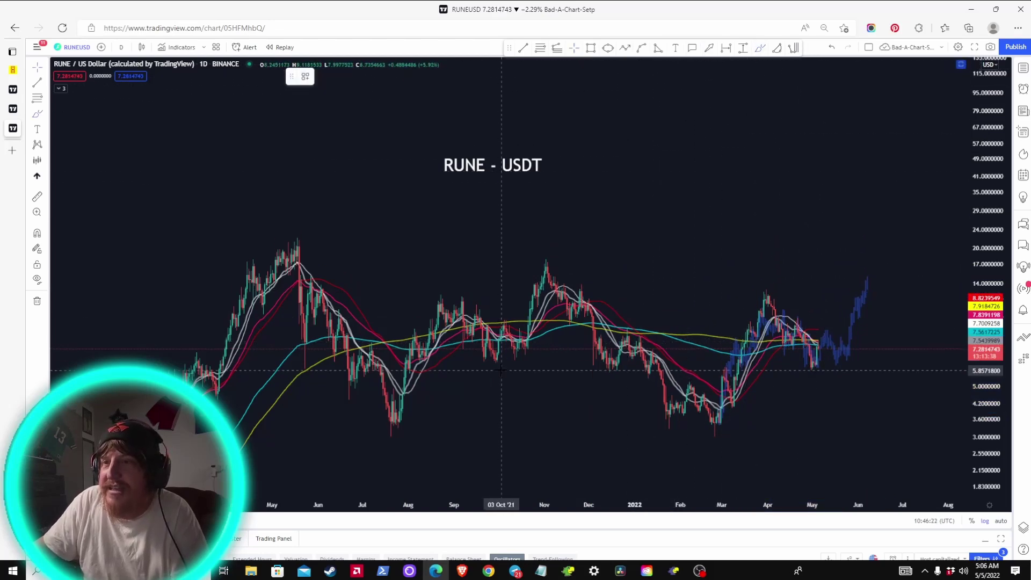
left_click_drag(445, 297, 546, 342)
mouse_move(431, 352)
left_mouse_down()
mouse_move(518, 379)
mouse_move(490, 362)
mouse_move(538, 359)
left_mouse_up()
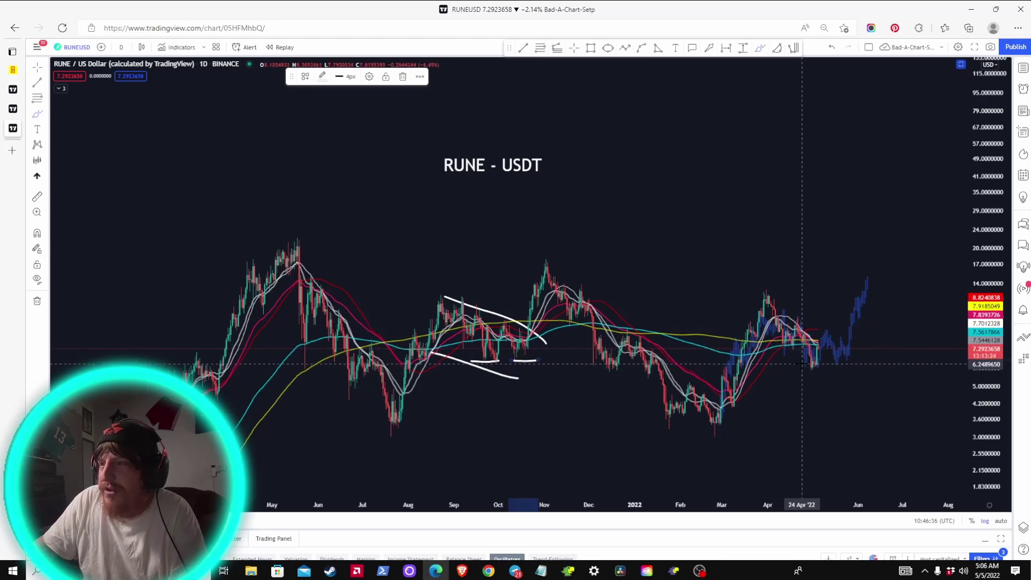
- Brush the boundaries of the April–May 2022 falling wedge and circle the double bottom inside the 2021 wedge
mouse_move(767, 294)
left_mouse_down()
mouse_move(833, 322)
mouse_move(862, 352)
left_mouse_up()
left_click_drag(769, 342, 830, 387)
mouse_move(532, 344)
left_mouse_down()
mouse_move(500, 312)
mouse_move(484, 383)
mouse_move(473, 311)
left_mouse_up()
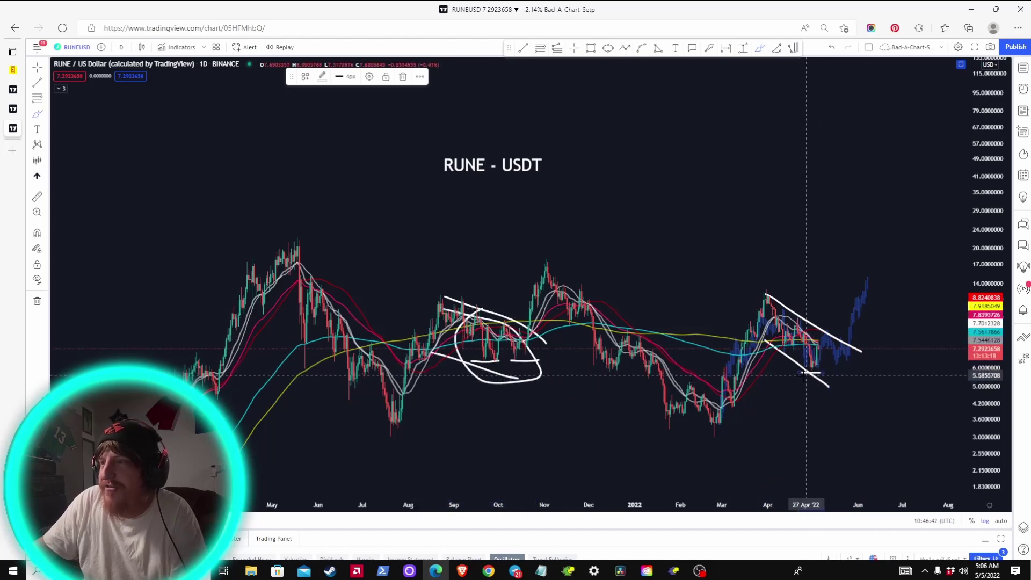
- Brush the projected second low in late May 2022 and the breakout rises from the 2022 and 2021 wedges
left_click_drag(817, 351, 853, 364)
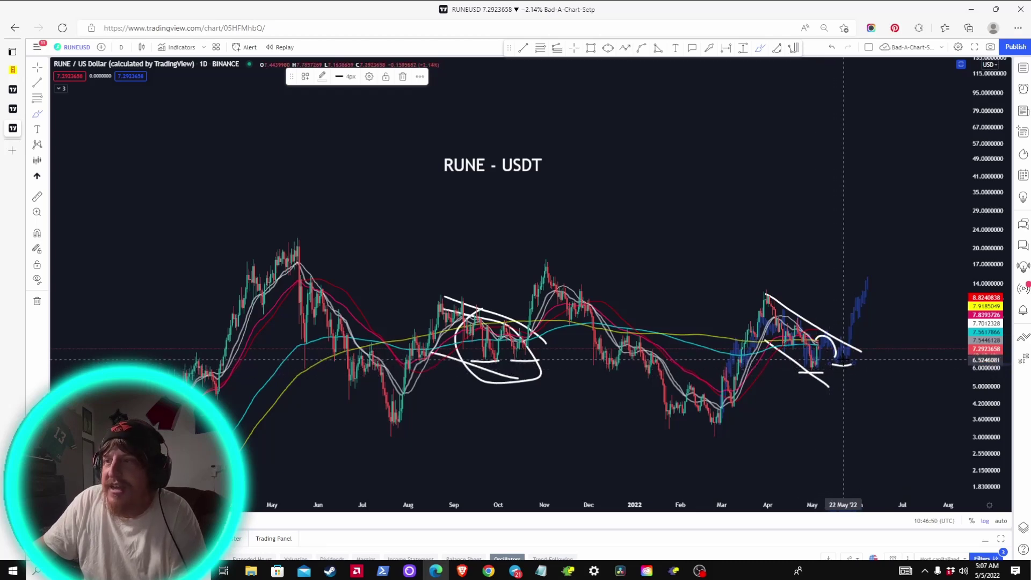
left_click_drag(843, 359, 859, 276)
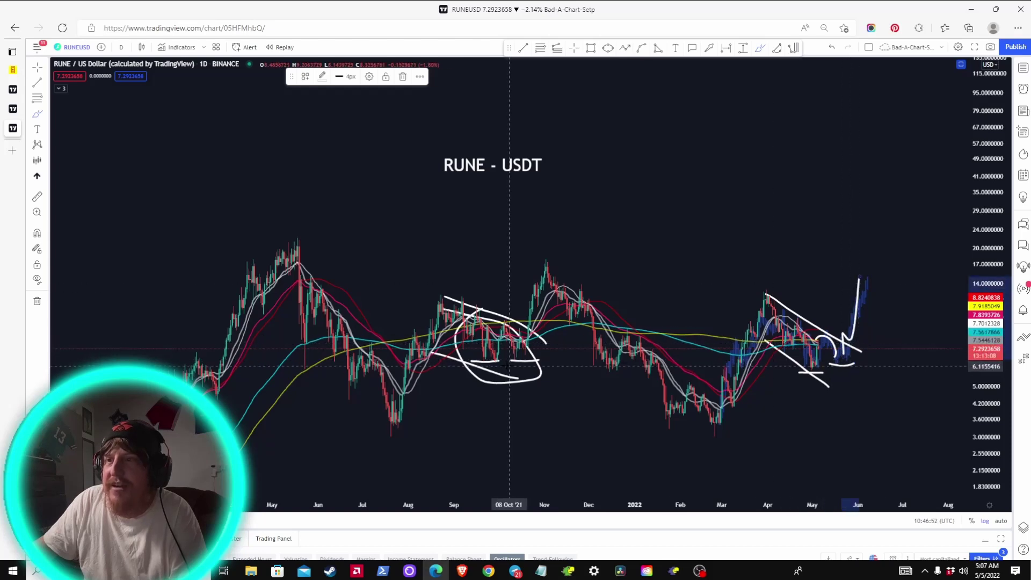
left_click_drag(532, 336, 551, 273)
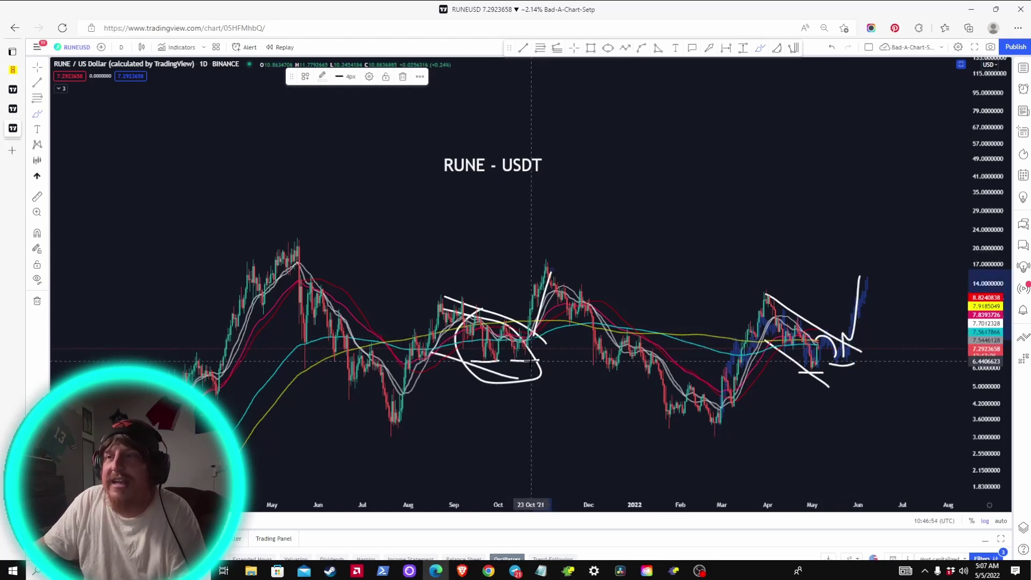